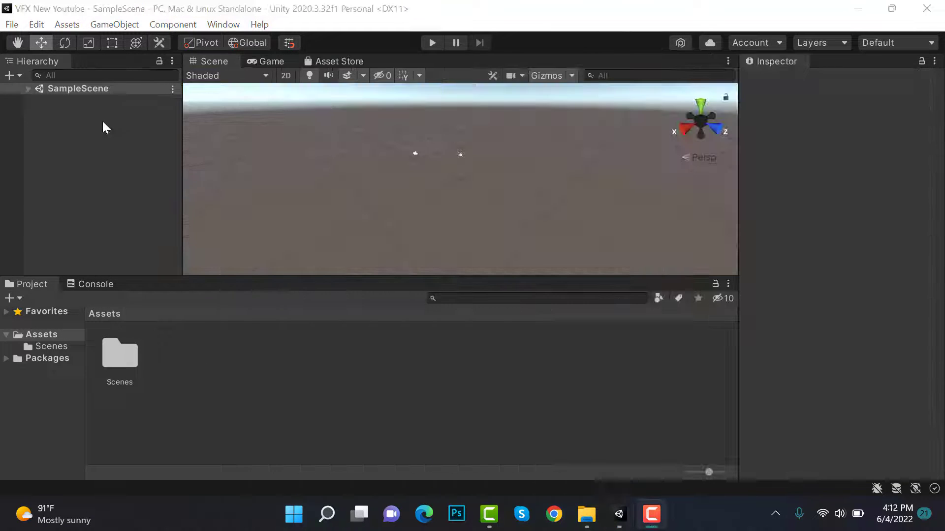
Create a Particle System in the scene and name it SnowStorm_VFX.
{"action": "right_click", "coordinate": [85, 117]}
{"action": "mouse_move", "coordinate": [197, 339]}
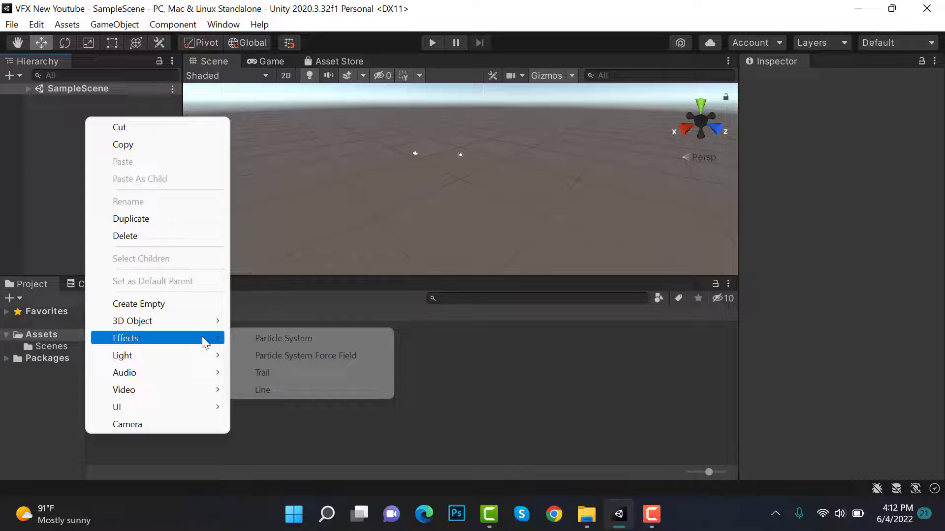
{"action": "left_click", "coordinate": [285, 338]}
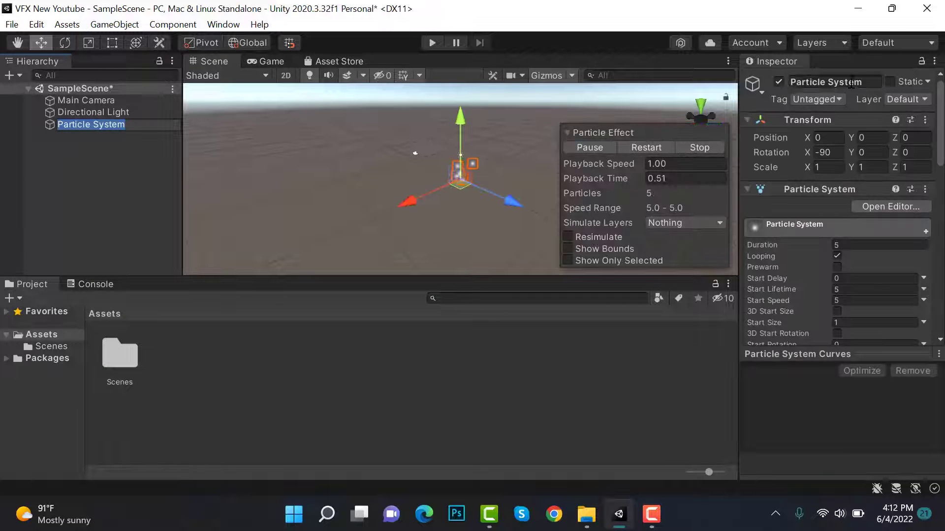
{"action": "left_click", "coordinate": [850, 82]}
{"action": "type", "text": "Sn"}
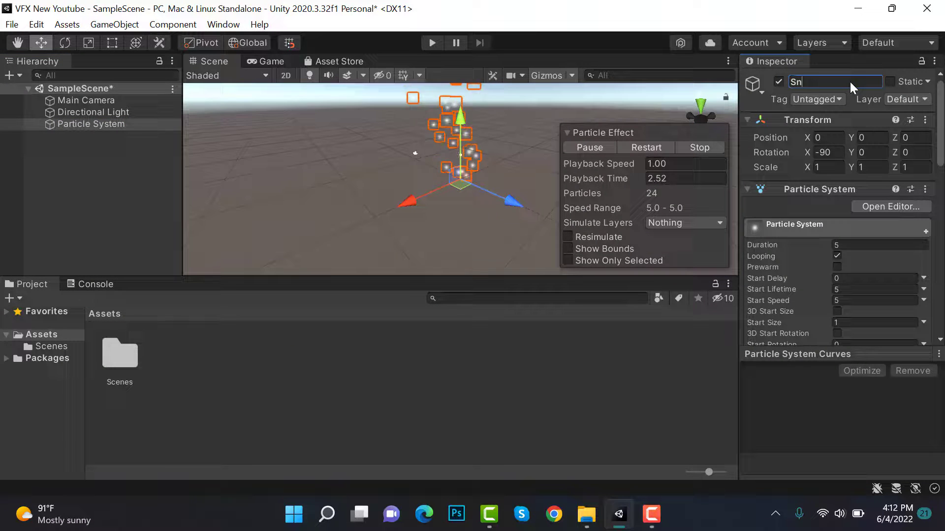
{"action": "type", "text": "owSto"}
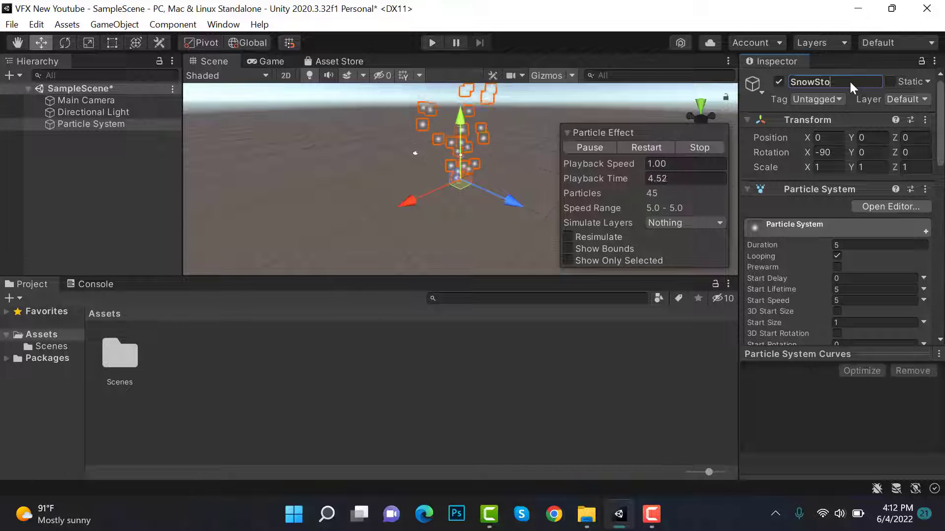
{"action": "type", "text": "rm_VFX"}
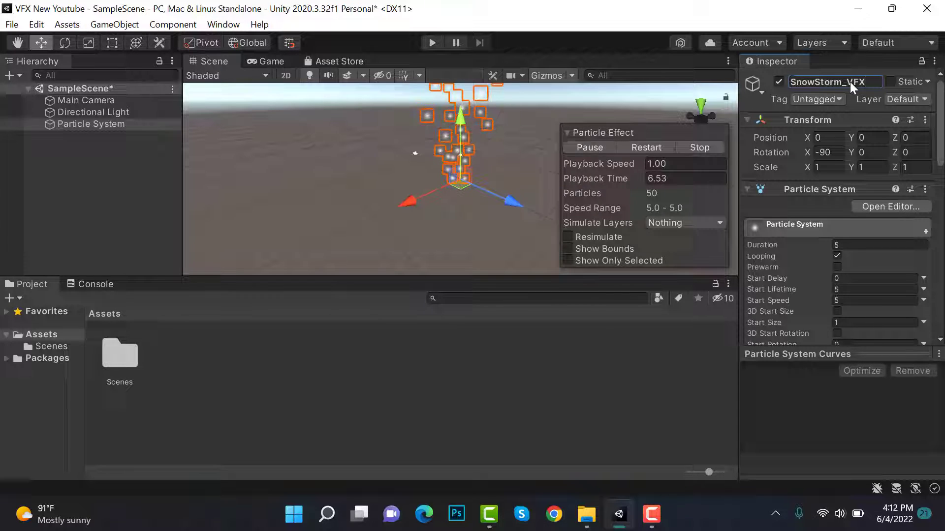
{"action": "key", "text": "Return"}
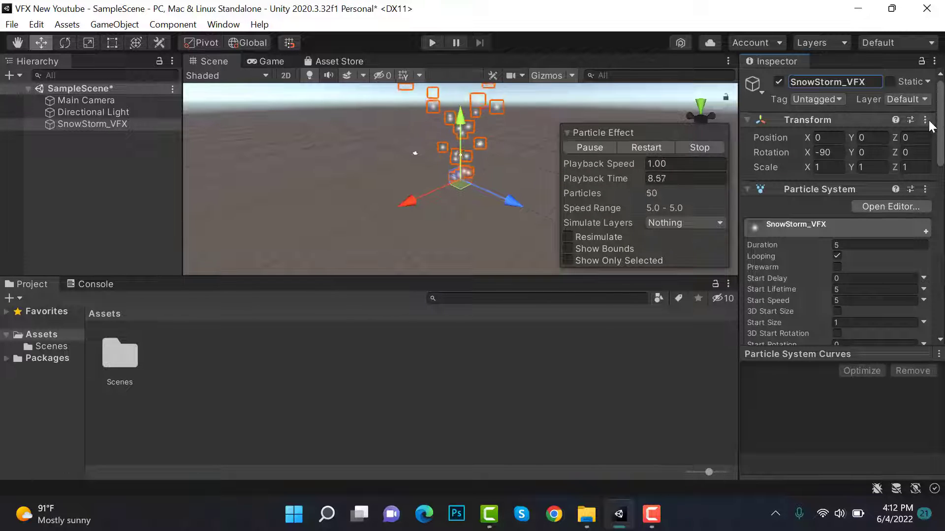
Reset the transform of SnowStorm_VFX and disable its Emission, Shape and Renderer modules.
{"action": "left_click", "coordinate": [926, 120]}
{"action": "left_click", "coordinate": [908, 134]}
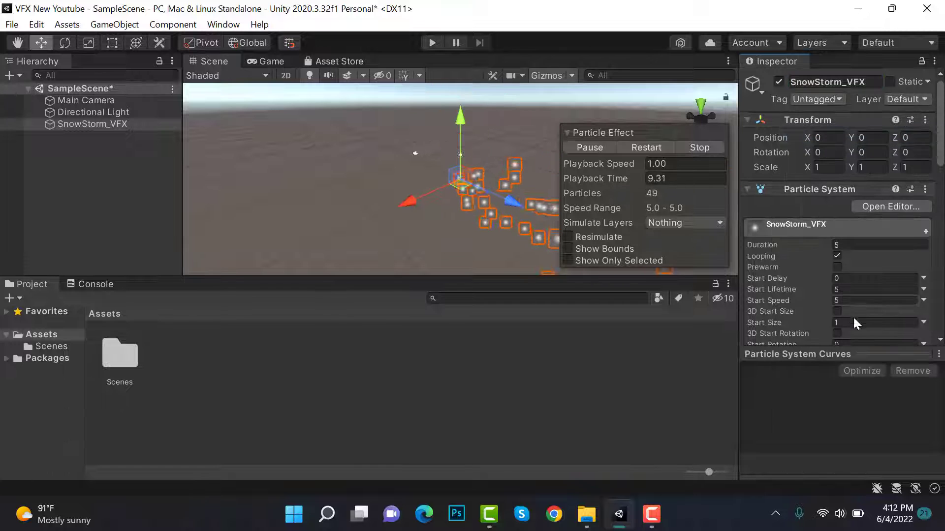
{"action": "left_click", "coordinate": [884, 355]}
{"action": "scroll", "coordinate": [884, 356], "scroll_direction": "down", "scroll_amount": 10}
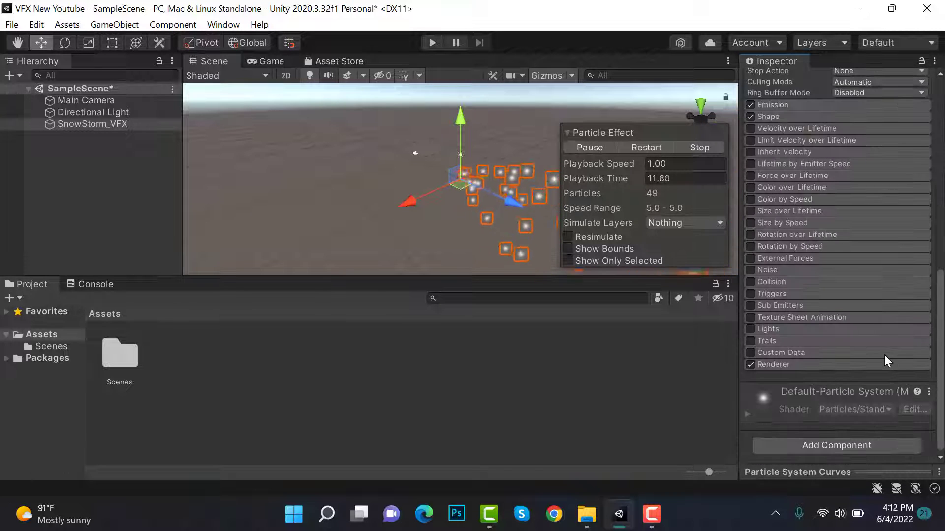
{"action": "left_click", "coordinate": [751, 105]}
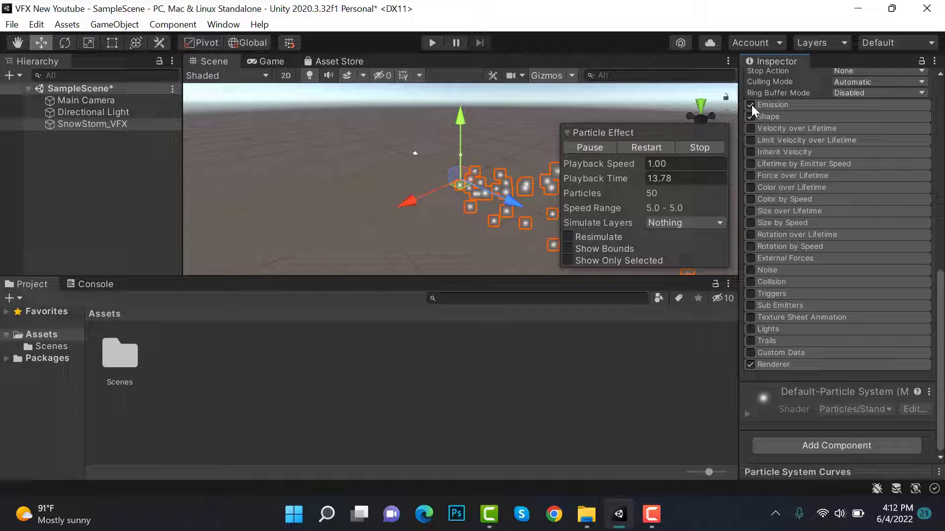
{"action": "left_click", "coordinate": [750, 116]}
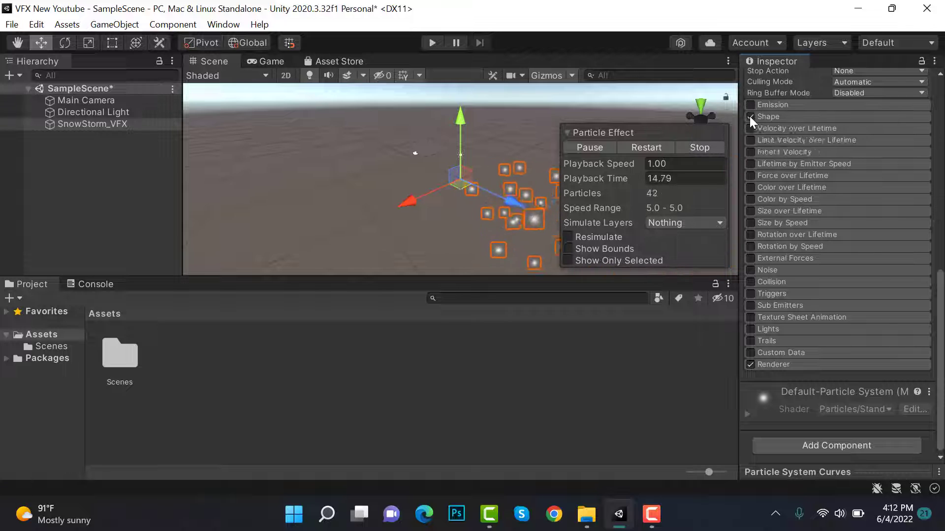
{"action": "left_click", "coordinate": [751, 364]}
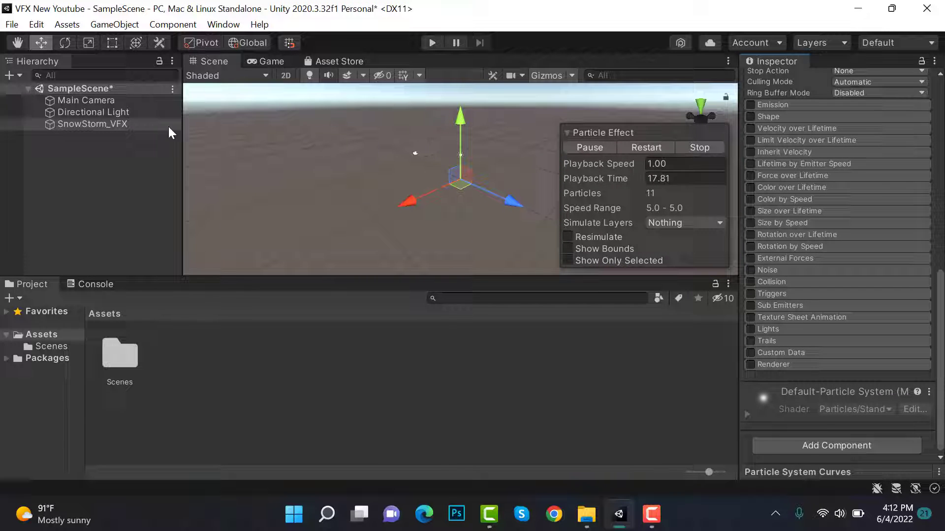
Add a child Particle System under SnowStorm_VFX and name it Snow_PS.
{"action": "right_click", "coordinate": [132, 128]}
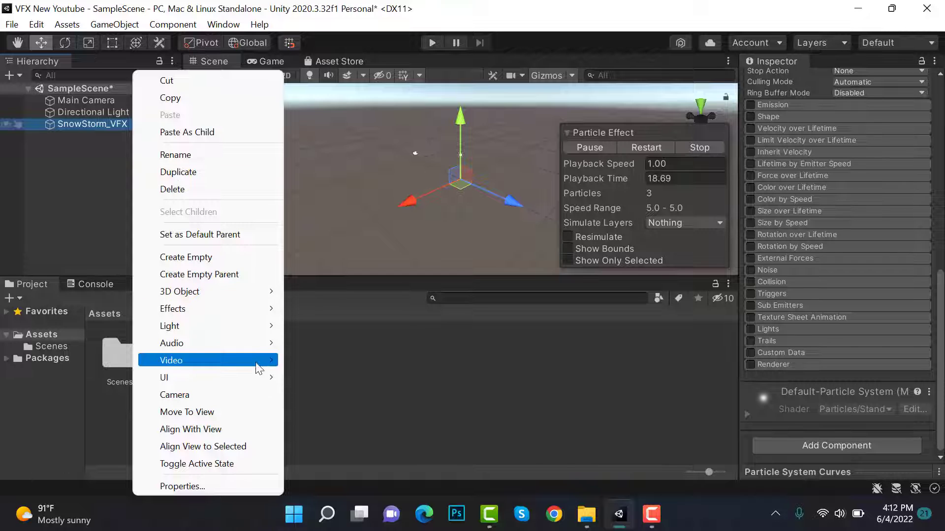
{"action": "mouse_move", "coordinate": [266, 312]}
{"action": "left_click", "coordinate": [331, 308]}
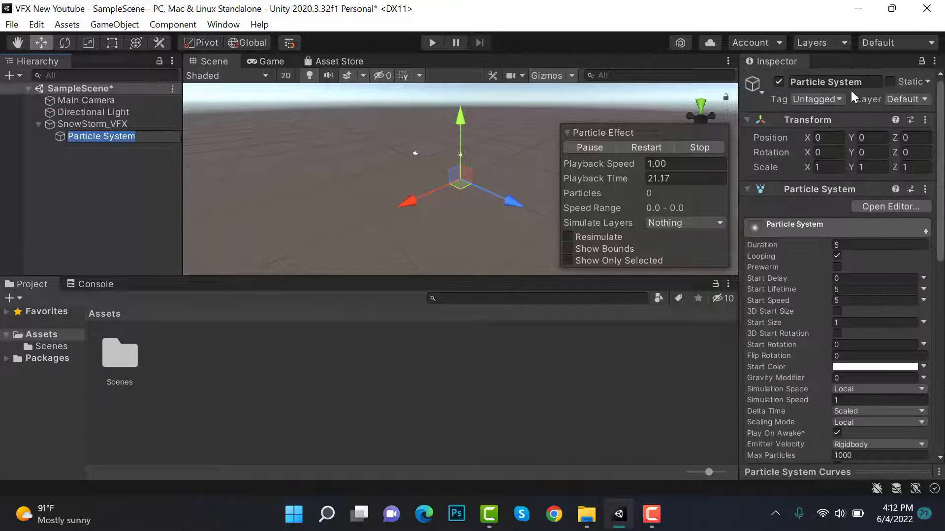
{"action": "left_click", "coordinate": [848, 80]}
{"action": "type", "text": "S"}
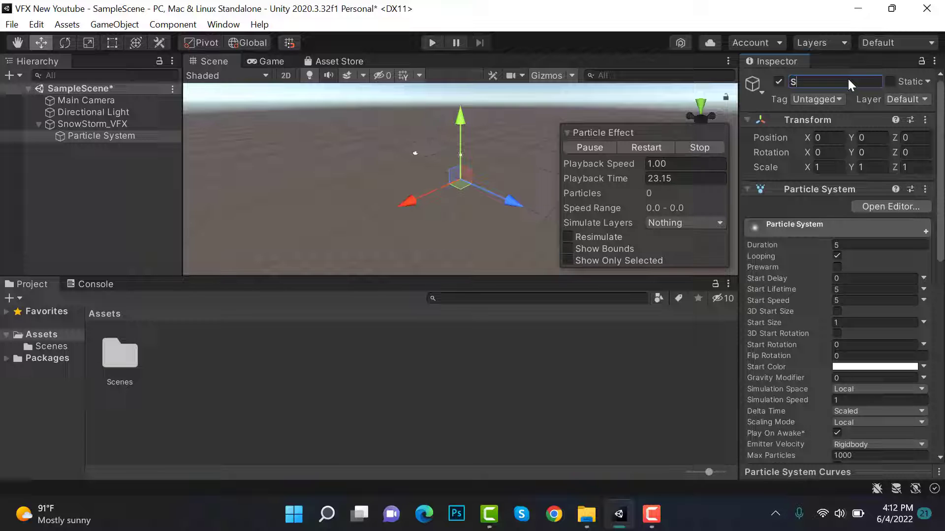
{"action": "type", "text": "now_"}
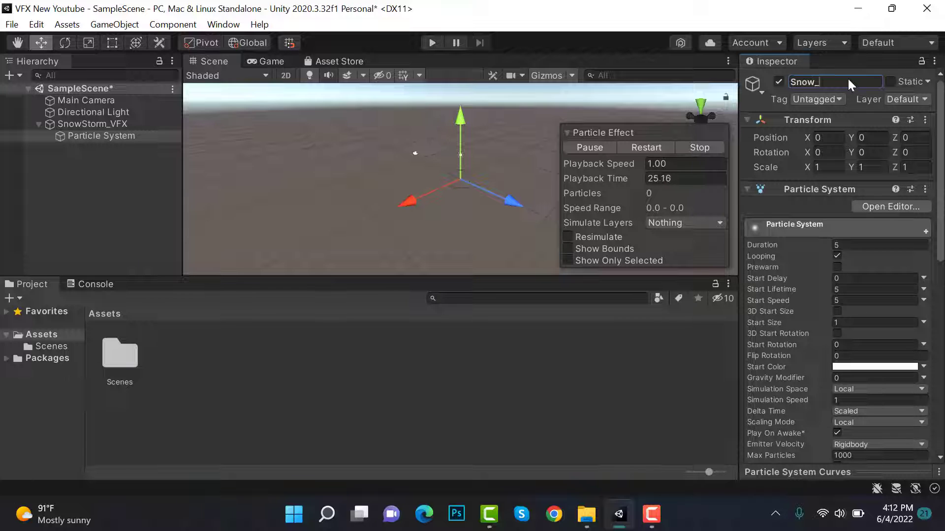
{"action": "type", "text": "PS"}
{"action": "key", "text": "Return"}
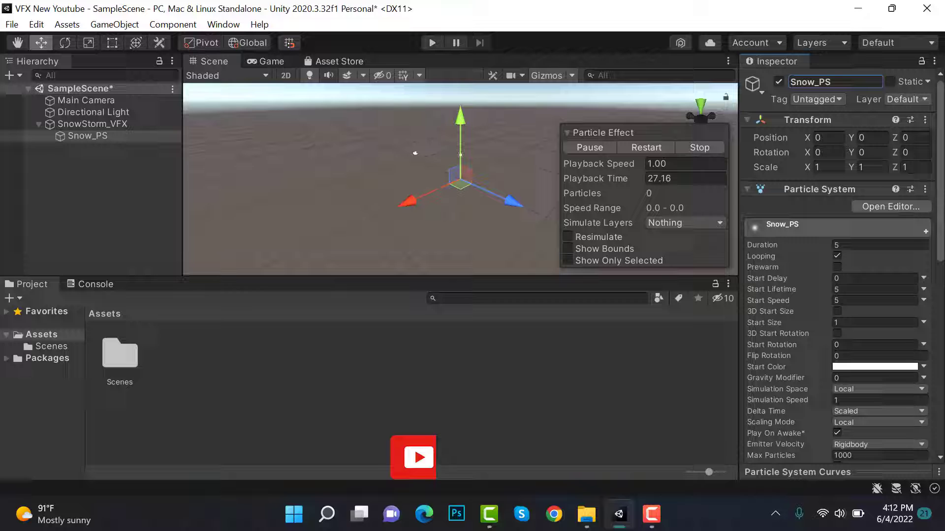
Look through the materials available for the Renderer module of Snow_PS without choosing another one.
{"action": "scroll", "coordinate": [917, 226], "scroll_direction": "down", "scroll_amount": 10}
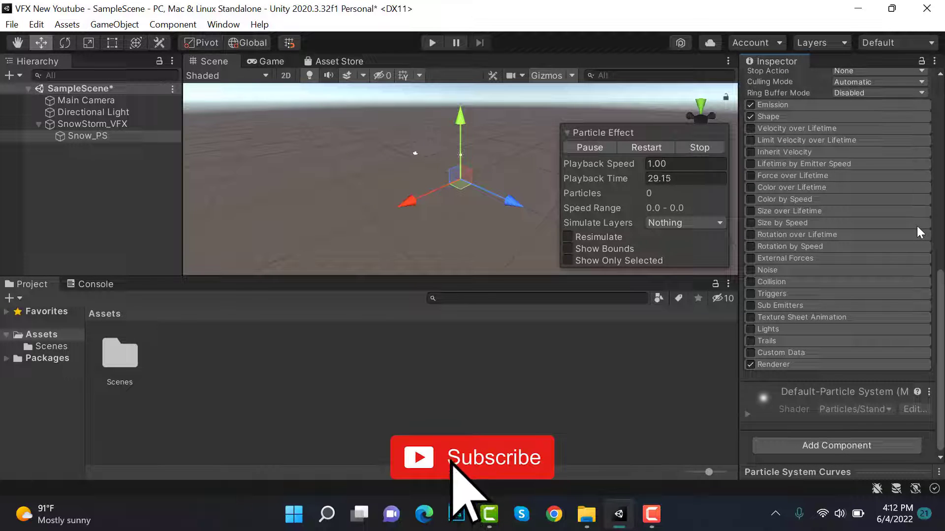
{"action": "left_click", "coordinate": [829, 364]}
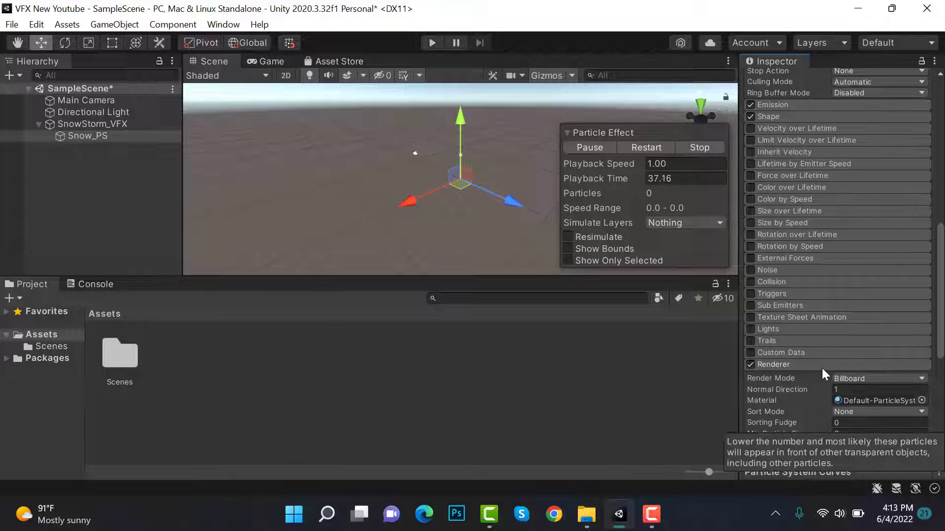
{"action": "left_click", "coordinate": [921, 399]}
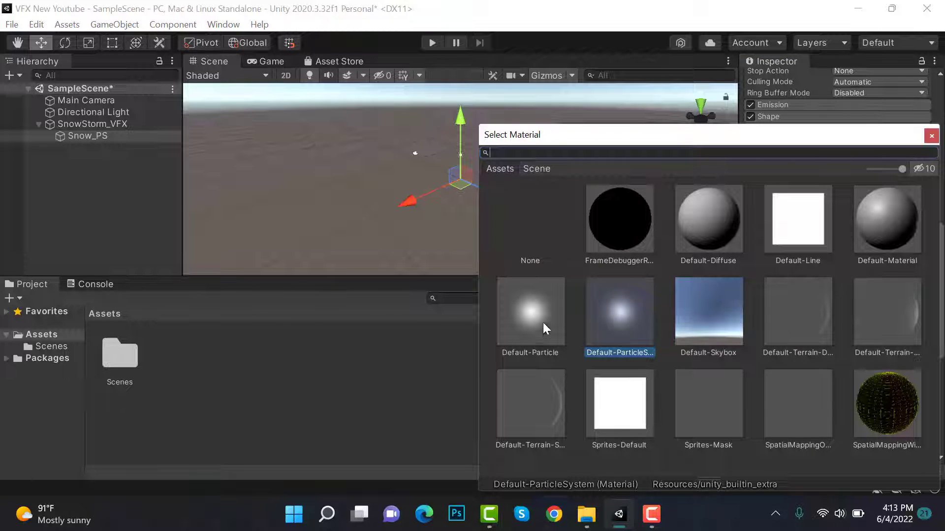
{"action": "left_click", "coordinate": [932, 136]}
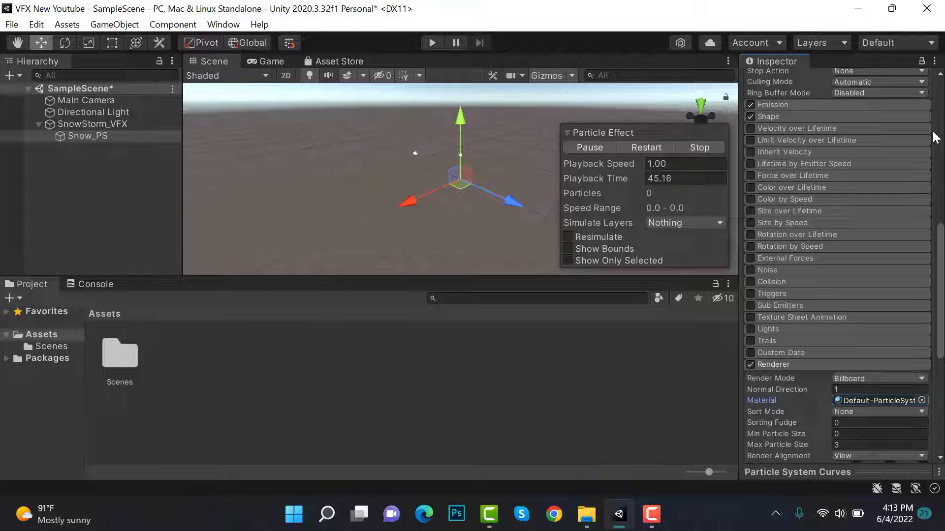
{"action": "scroll", "coordinate": [935, 137], "scroll_direction": "up", "scroll_amount": 10}
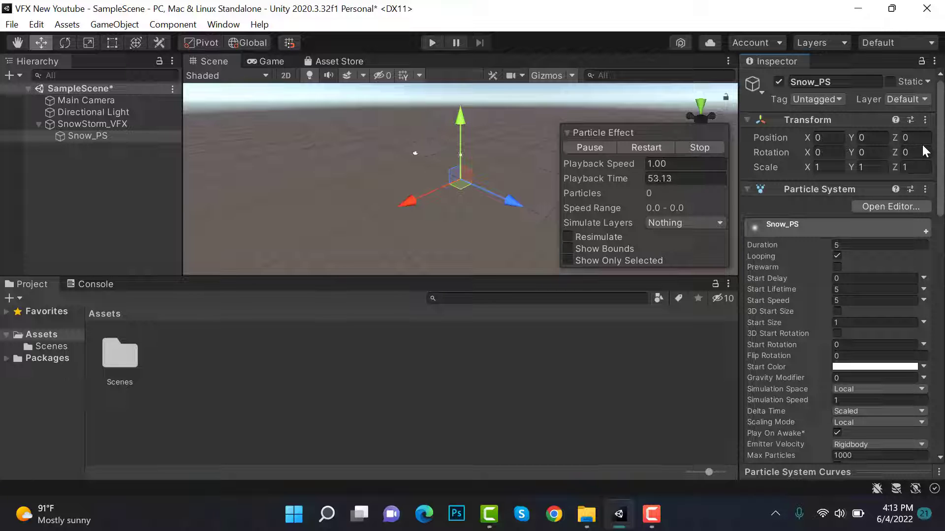
Set the Y position of SnowStorm_VFX to 40.
{"action": "left_click", "coordinate": [130, 124]}
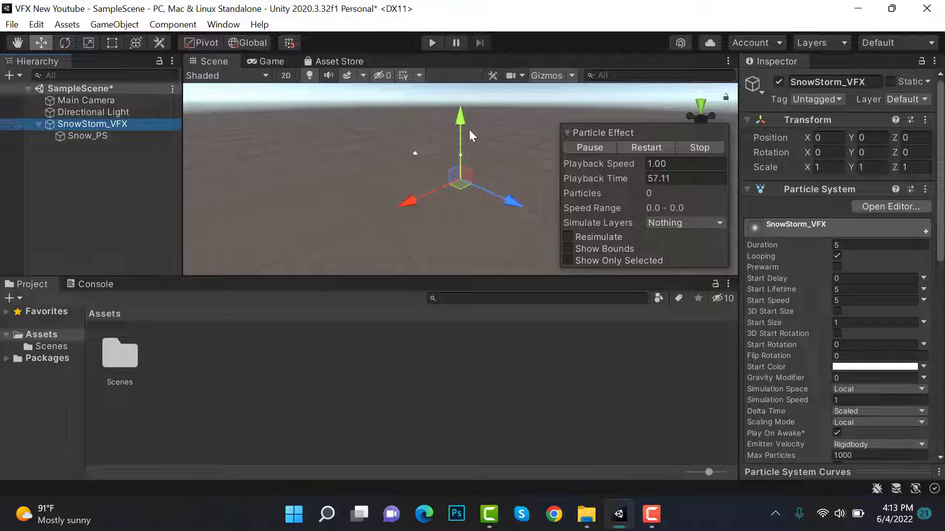
{"action": "left_click", "coordinate": [874, 138]}
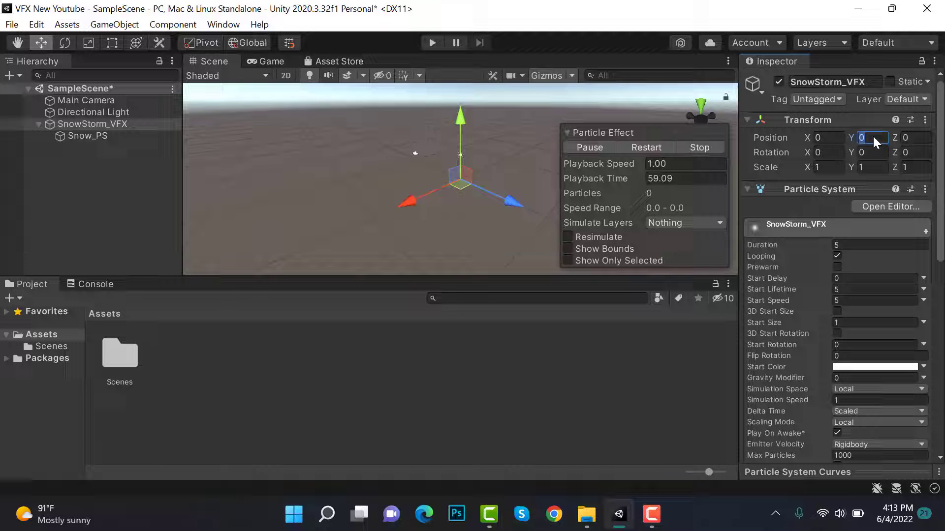
{"action": "type", "text": "40ff"}
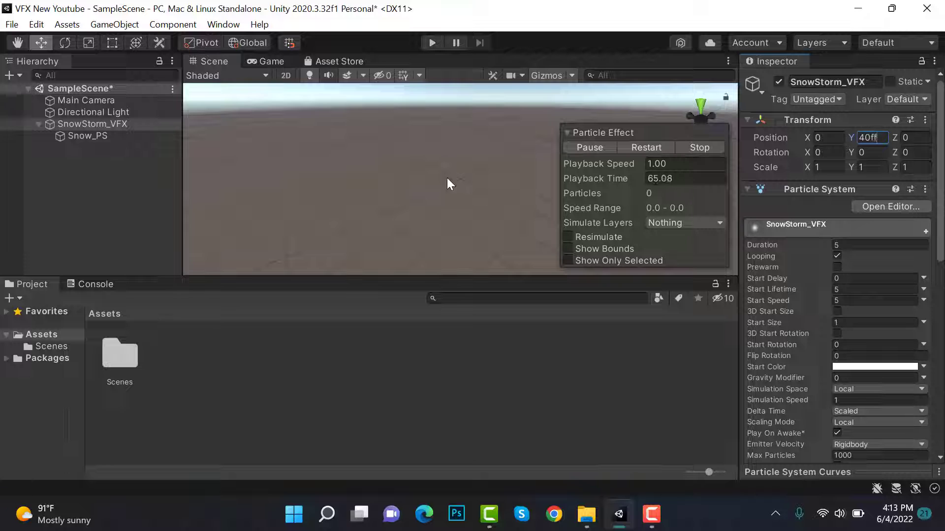
{"action": "key", "text": "Return"}
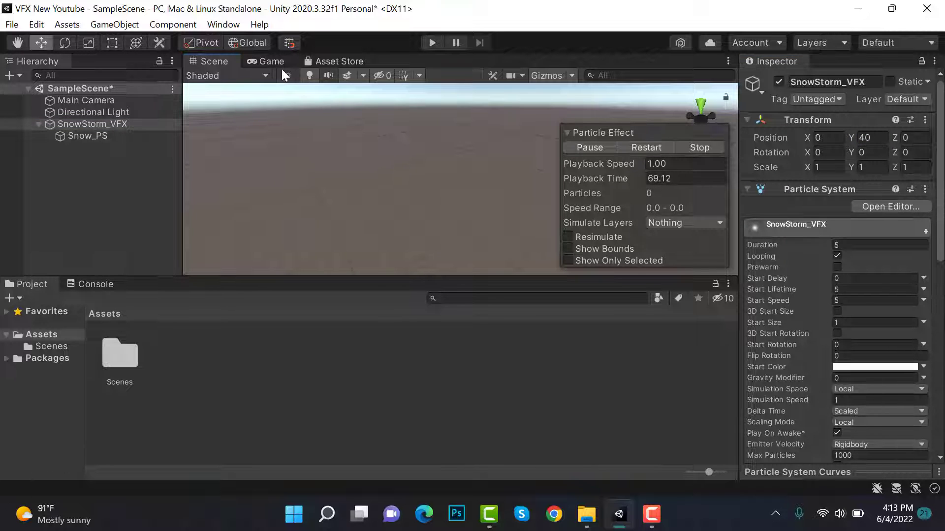
Dock the Game view beside the Project window and frame Snow_PS in the Scene view.
{"action": "left_click_drag", "start_coordinate": [285, 62], "coordinate": [337, 375]}
{"action": "left_click", "coordinate": [127, 135]}
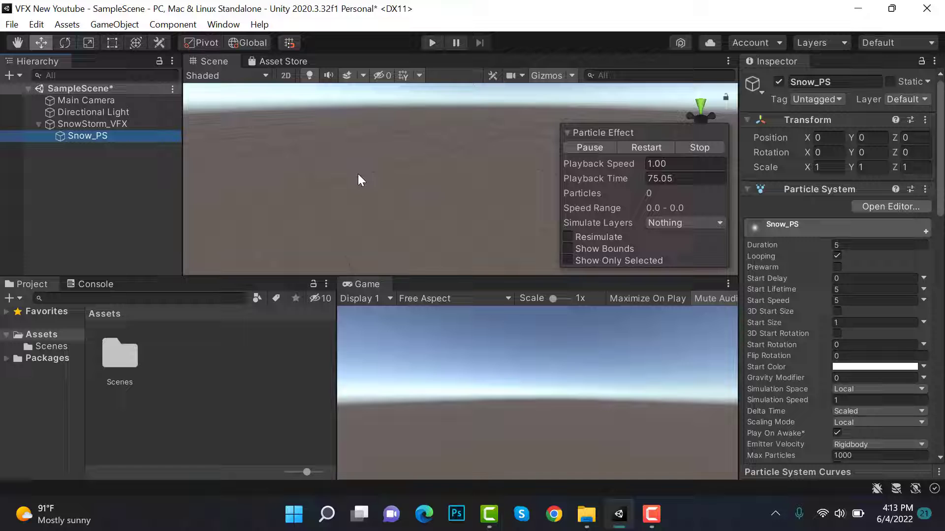
{"action": "key", "text": "f"}
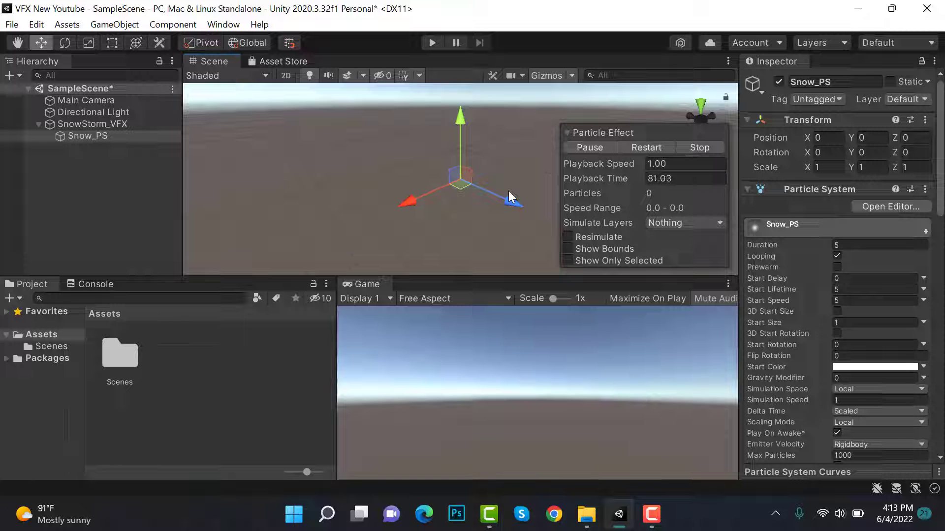
Change the emitter shape of Snow_PS to Box and set the shape's X rotation to 90.
{"action": "scroll", "coordinate": [807, 356], "scroll_direction": "down", "scroll_amount": 5}
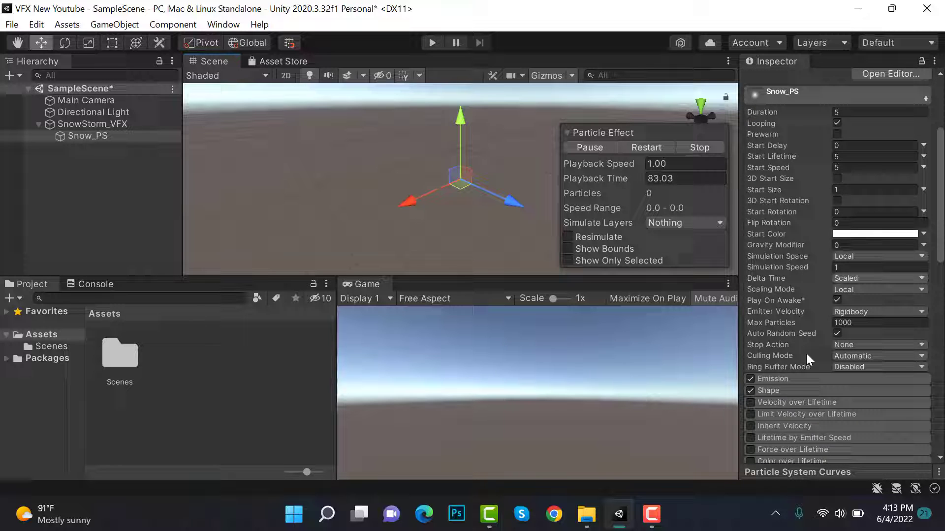
{"action": "left_click", "coordinate": [788, 391]}
{"action": "scroll", "coordinate": [858, 341], "scroll_direction": "down", "scroll_amount": 5}
{"action": "left_click", "coordinate": [860, 273]}
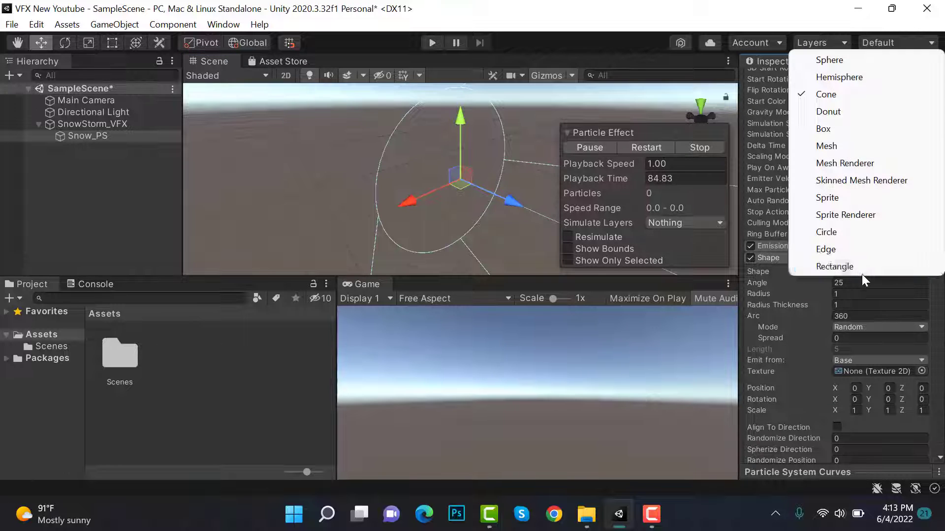
{"action": "left_click", "coordinate": [853, 128]}
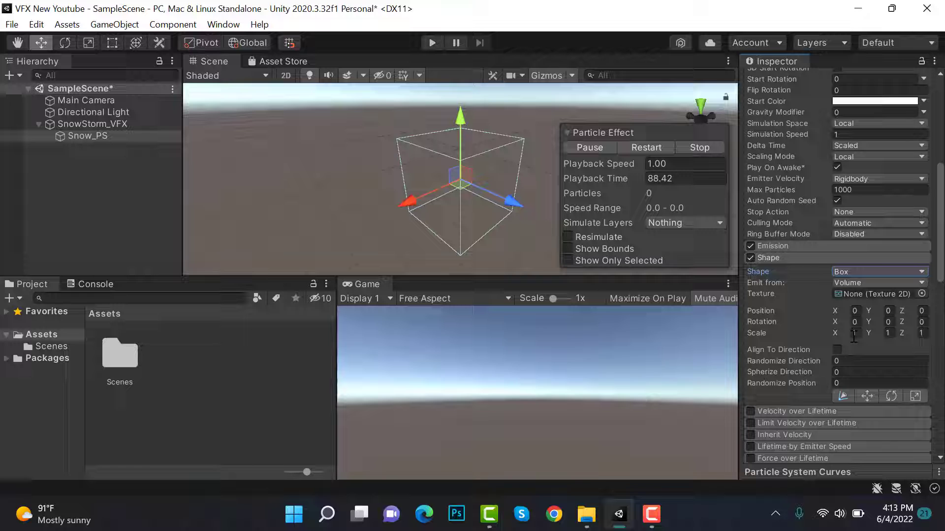
{"action": "type", "text": "90"}
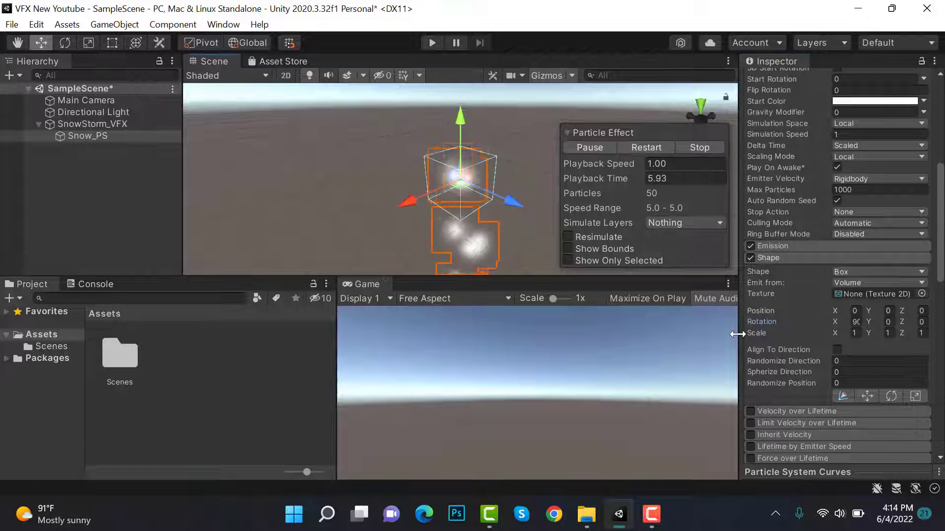
Widen the Inspector and set the box shape's scale to 100 on both X and Y.
{"action": "left_click_drag", "start_coordinate": [739, 222], "coordinate": [640, 221]}
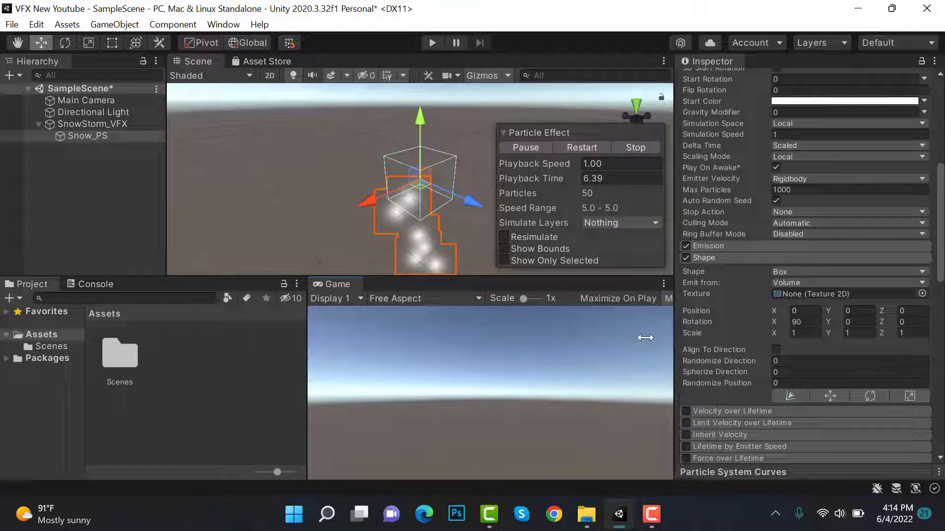
{"action": "left_click", "coordinate": [787, 333]}
{"action": "type", "text": "100"}
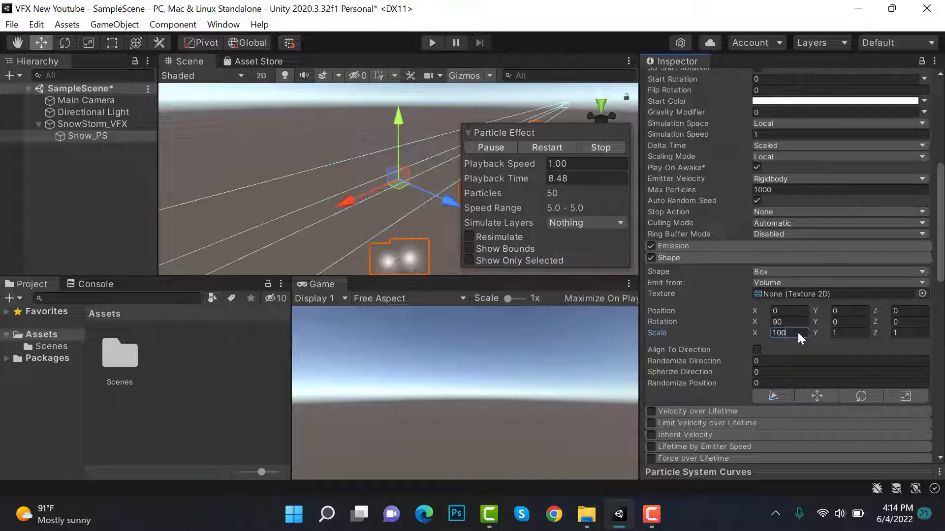
{"action": "left_click", "coordinate": [859, 332]}
{"action": "type", "text": "100"}
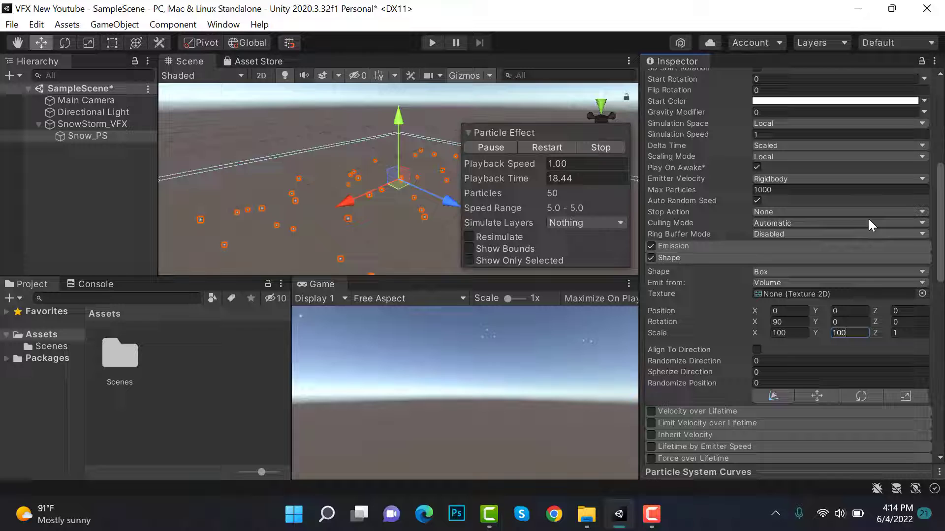
Set the emission Rate over Time of Snow_PS to 30.
{"action": "left_click", "coordinate": [758, 244]}
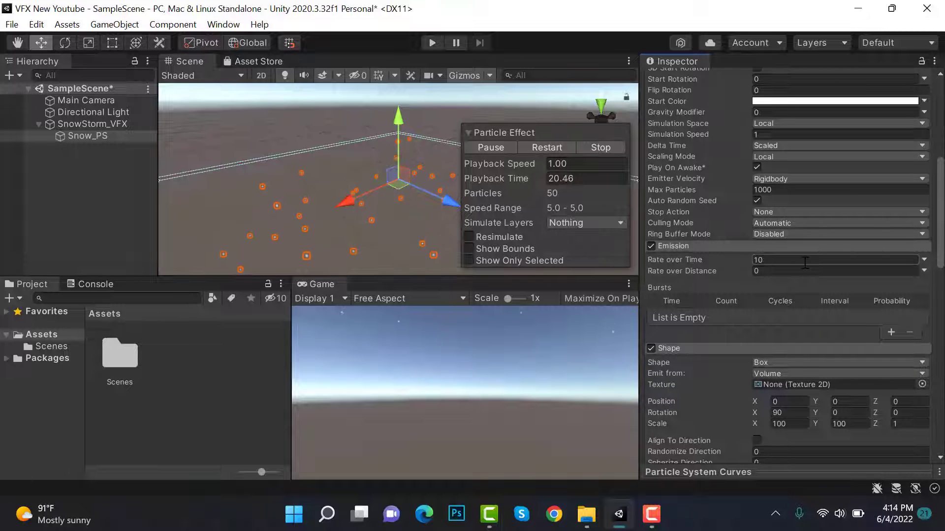
{"action": "left_click", "coordinate": [803, 261]}
{"action": "type", "text": "30"}
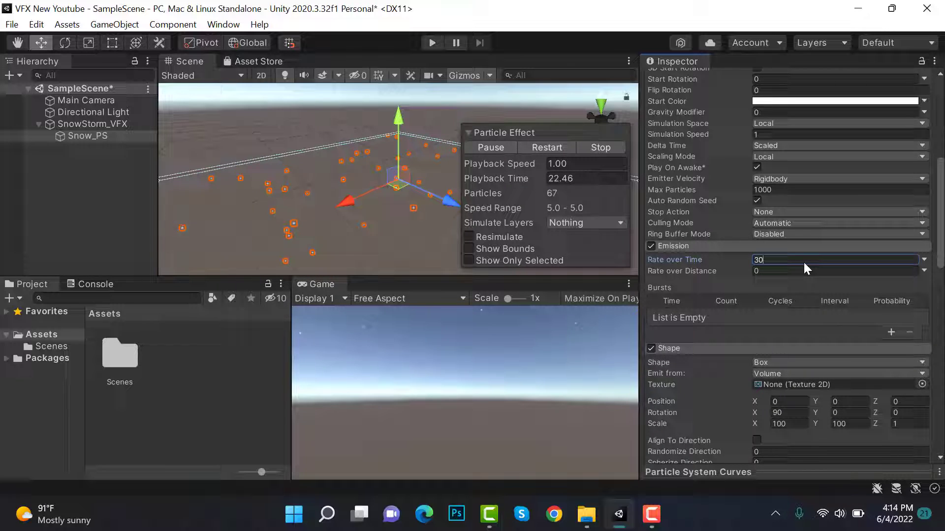
Make the Start Lifetime of Snow_PS random between two constants, 5 and 8.
{"action": "scroll", "coordinate": [867, 196], "scroll_direction": "up", "scroll_amount": 5}
{"action": "scroll", "coordinate": [867, 196], "scroll_direction": "up", "scroll_amount": 4}
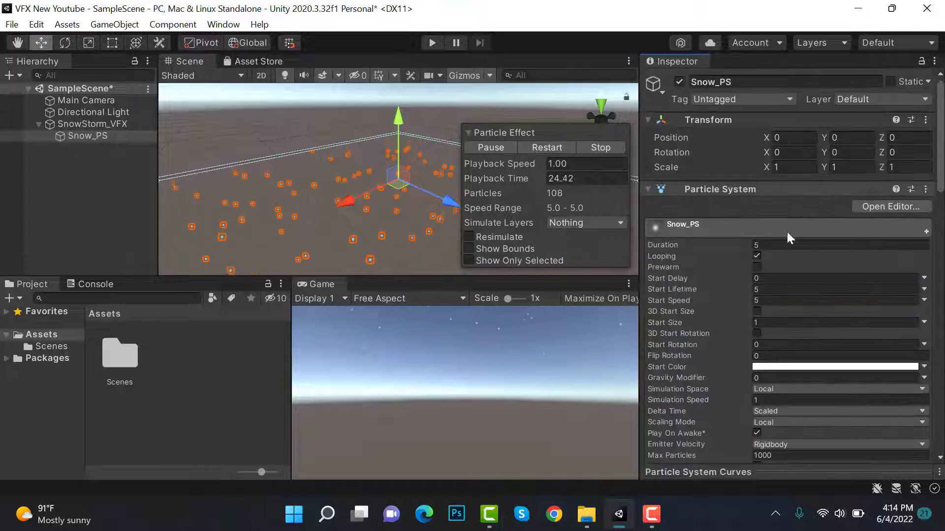
{"action": "left_click", "coordinate": [924, 290]}
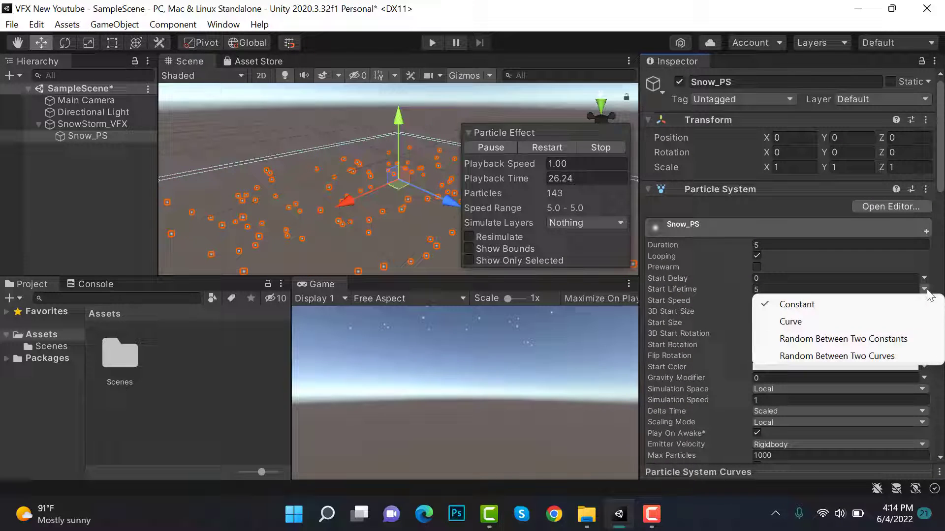
{"action": "left_click", "coordinate": [886, 337]}
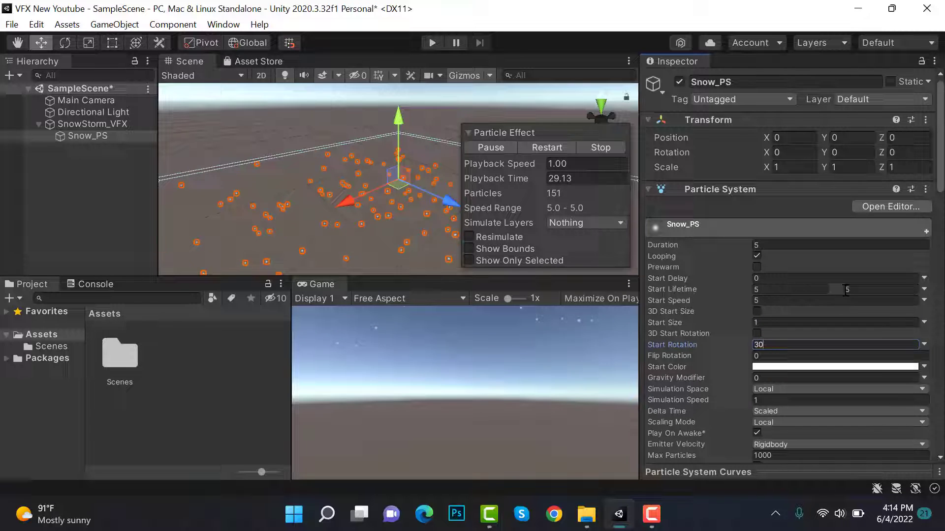
{"action": "left_click", "coordinate": [844, 291]}
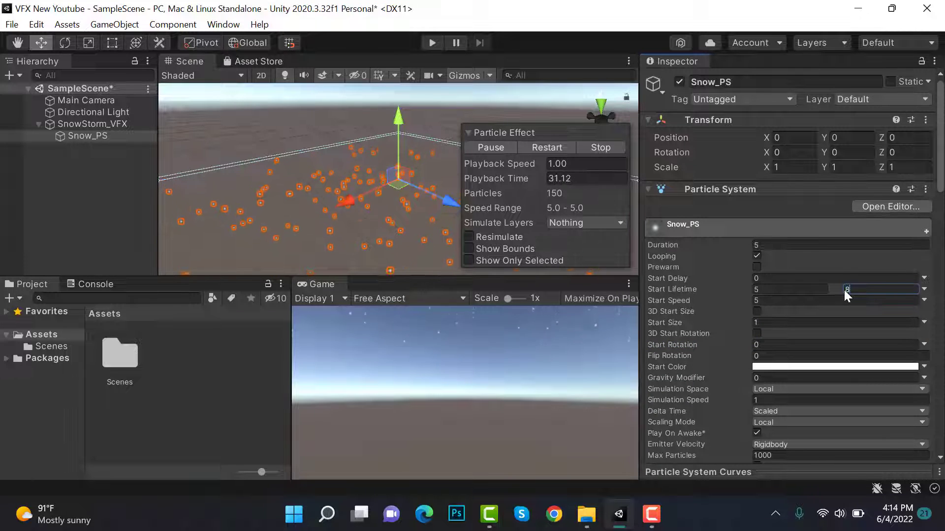
{"action": "type", "text": "8"}
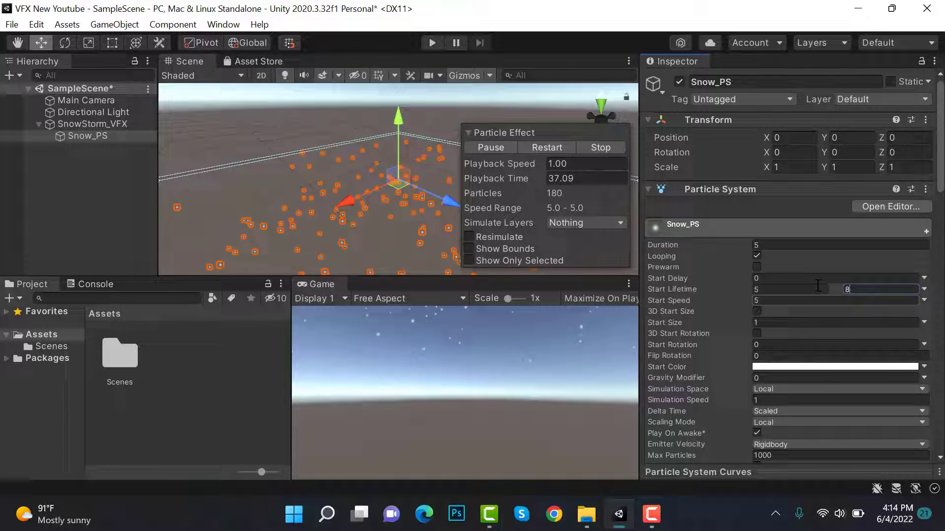
Make the Start Speed of Snow_PS random between two constants, 15 and 25.
{"action": "left_click", "coordinate": [924, 299]}
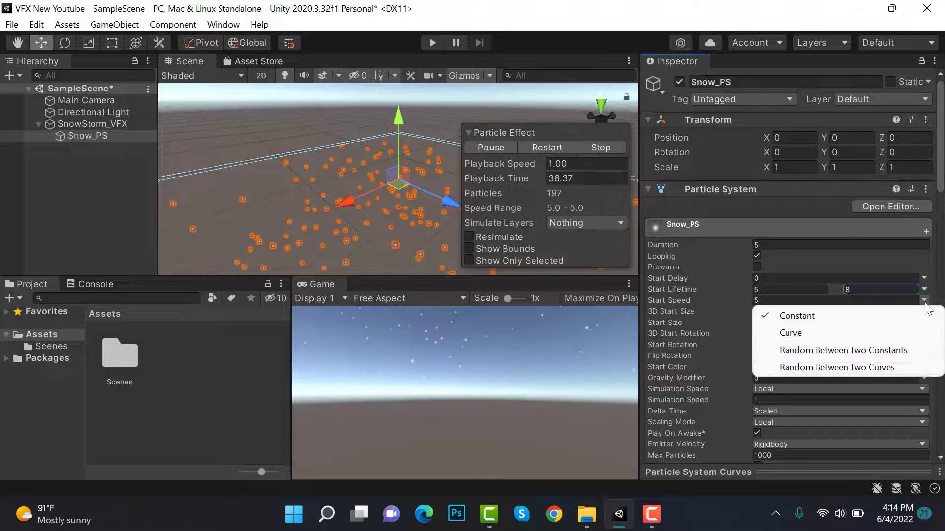
{"action": "left_click", "coordinate": [880, 344]}
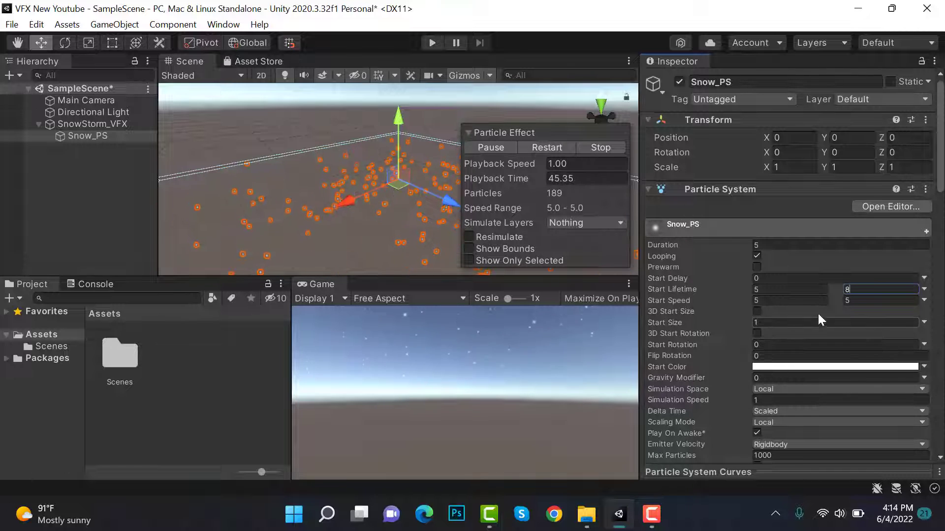
{"action": "left_click", "coordinate": [795, 300]}
{"action": "type", "text": "15"}
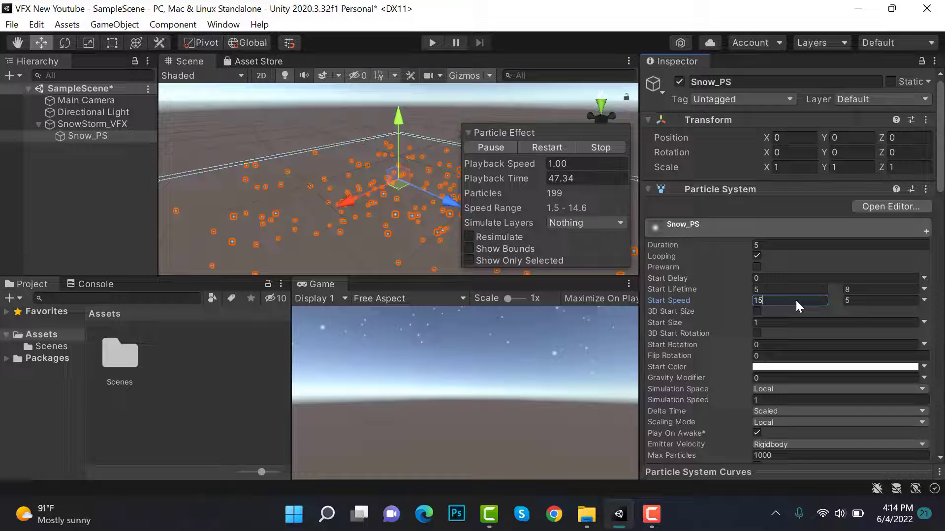
{"action": "left_click", "coordinate": [865, 301]}
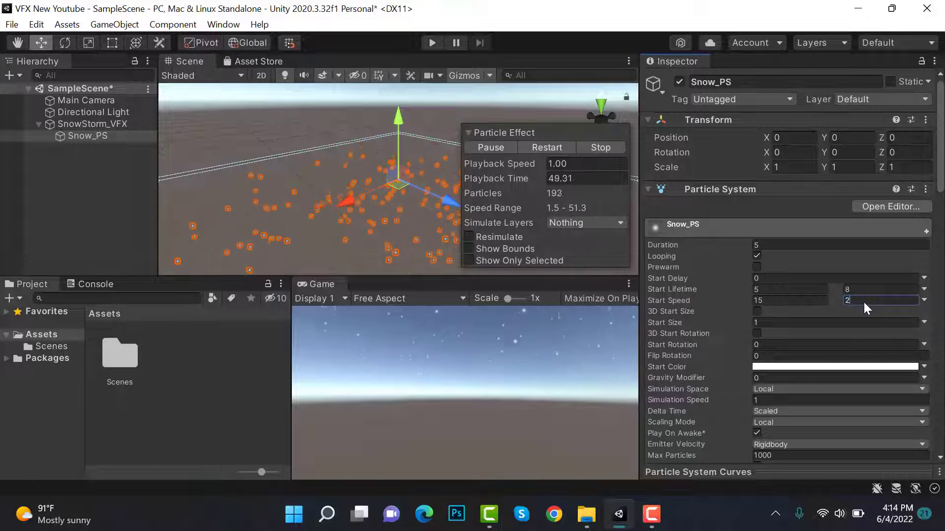
{"action": "type", "text": "25"}
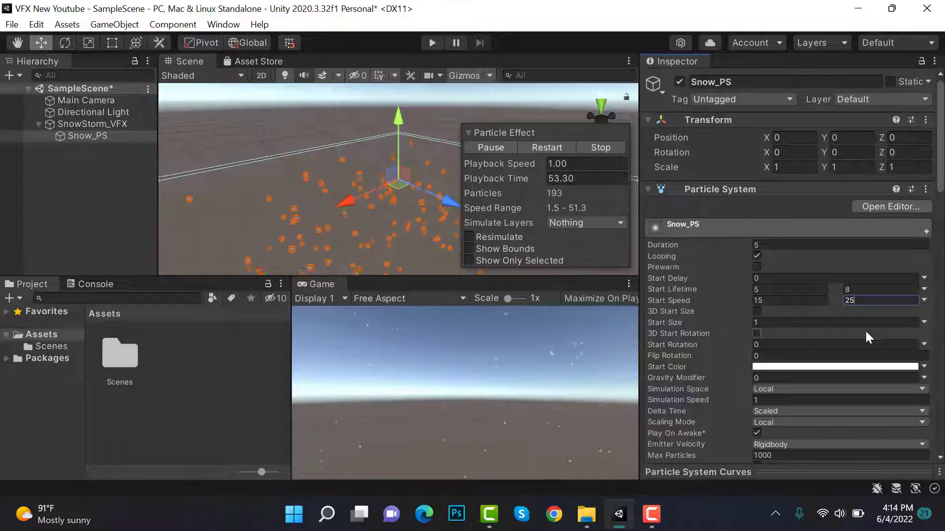
Make the Start Size of Snow_PS random between two constants, 0.5 and 3.
{"action": "left_click", "coordinate": [924, 324]}
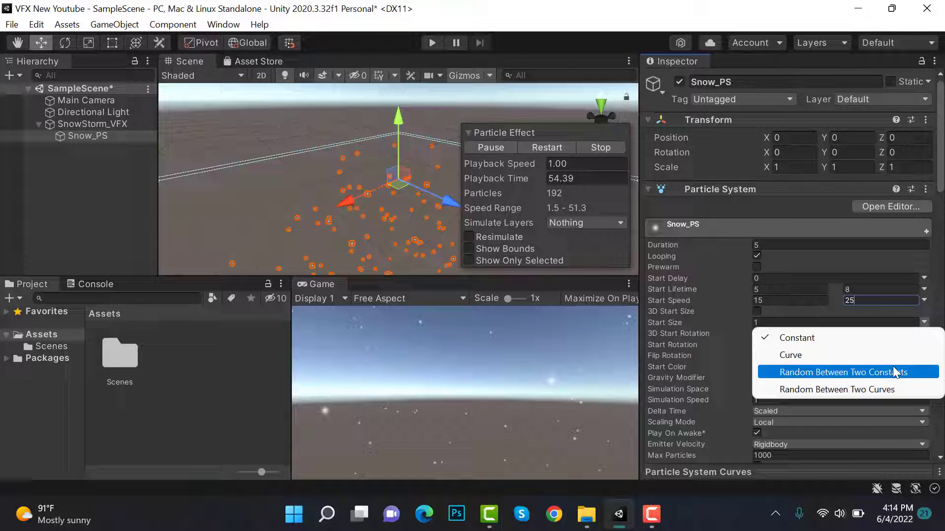
{"action": "left_click", "coordinate": [895, 370]}
{"action": "left_click", "coordinate": [789, 322]}
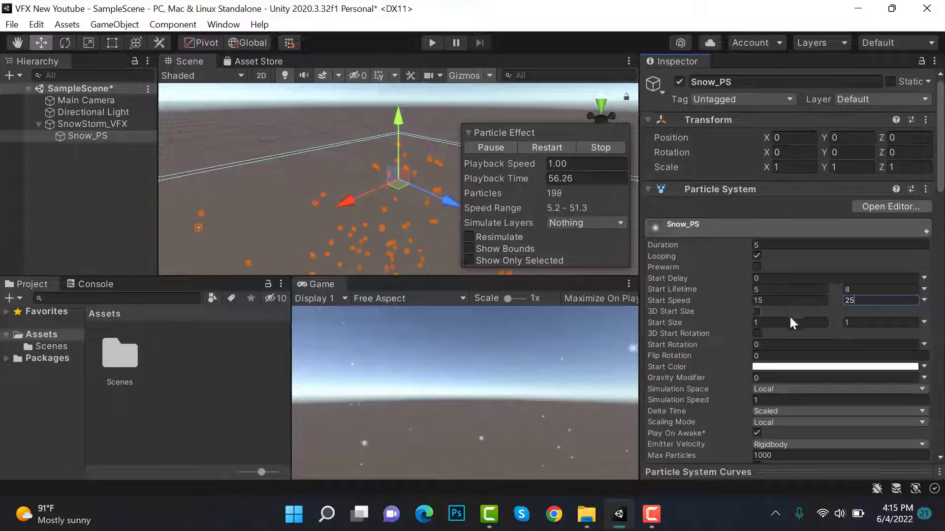
{"action": "type", "text": "0.5"}
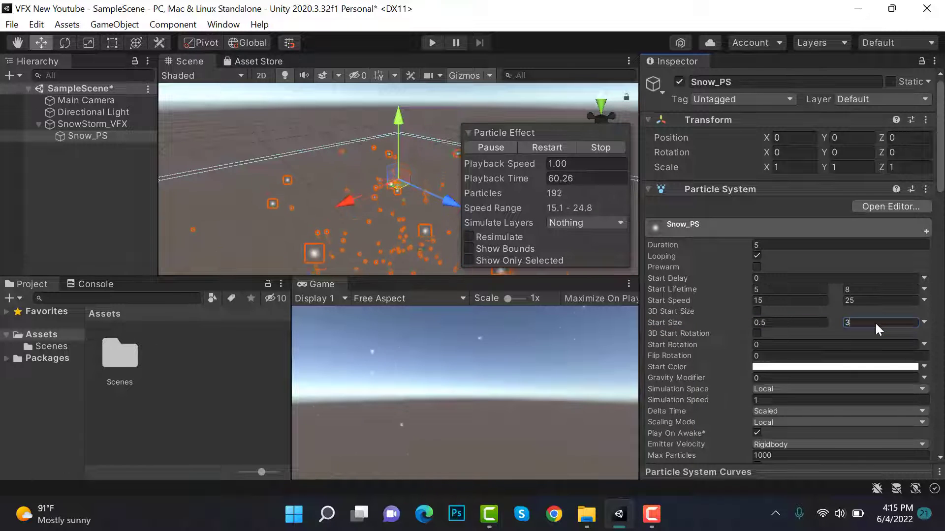
Enable the Collision module of Snow_PS and set its type to World.
{"action": "scroll", "coordinate": [864, 350], "scroll_direction": "down", "scroll_amount": 10}
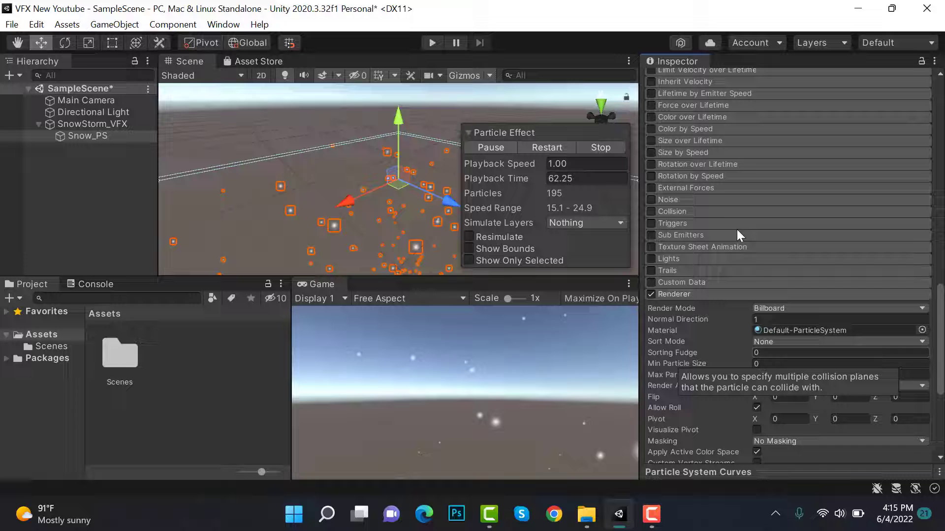
{"action": "left_click", "coordinate": [690, 211]}
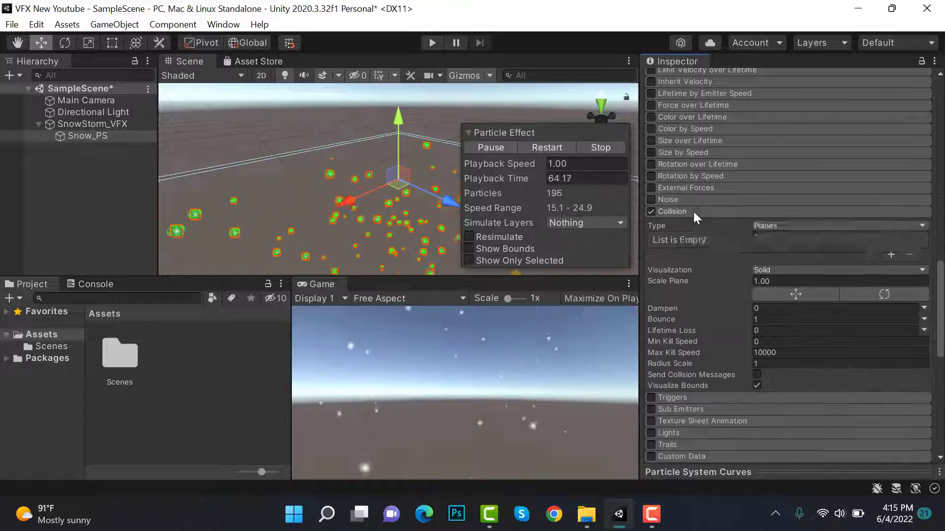
{"action": "left_click", "coordinate": [863, 226]}
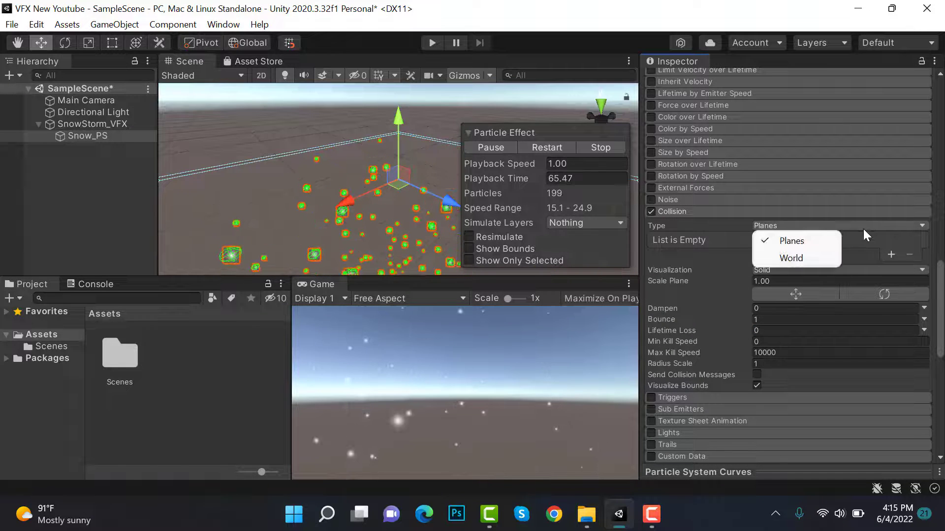
{"action": "left_click", "coordinate": [819, 259]}
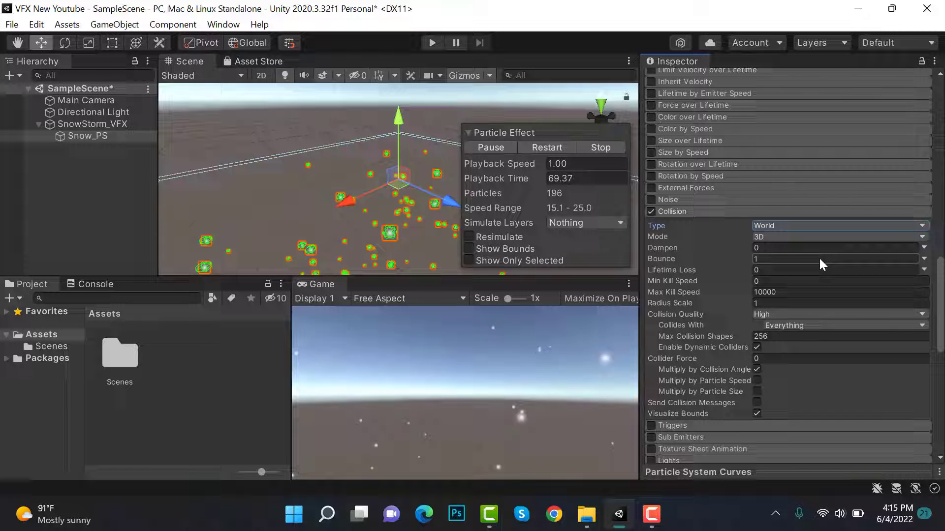
Set the collision Dampen to 1 and Bounce to 0.1.
{"action": "scroll", "coordinate": [808, 251], "scroll_direction": "down", "scroll_amount": 1}
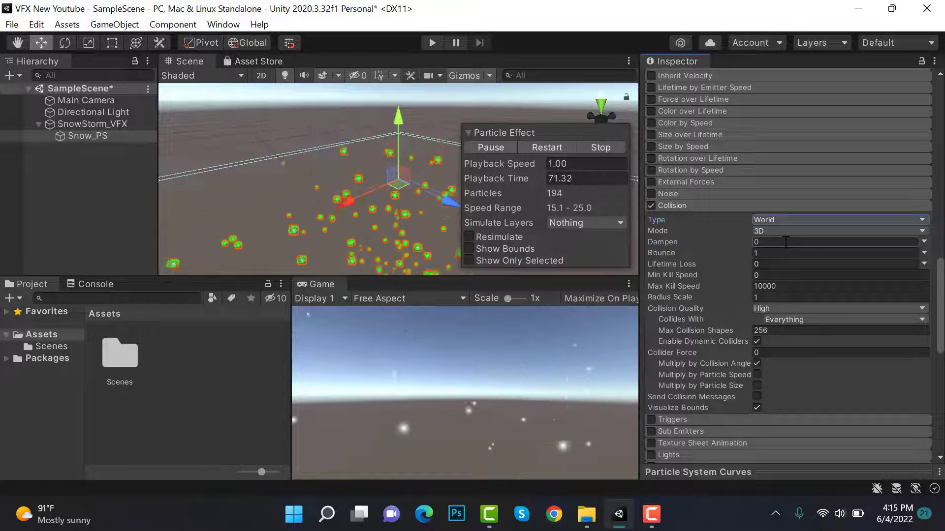
{"action": "left_click", "coordinate": [786, 242]}
{"action": "type", "text": "1"}
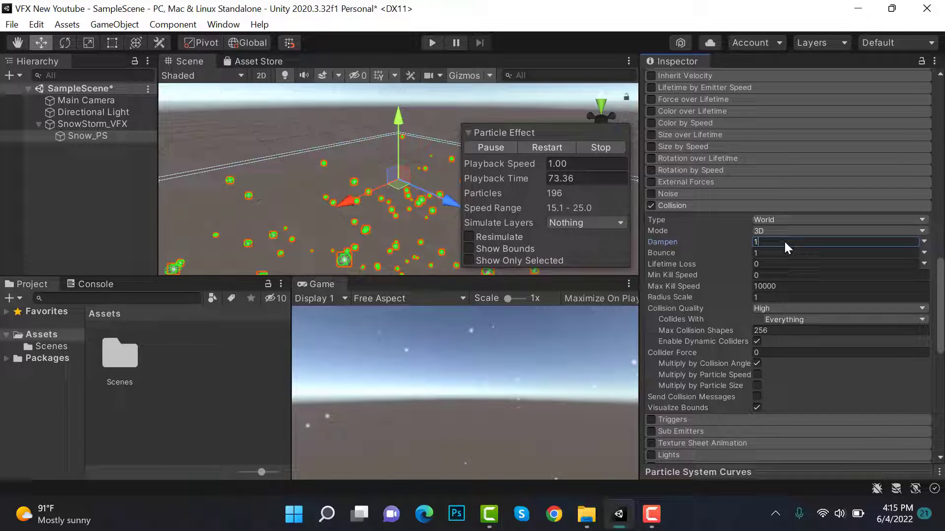
{"action": "left_click", "coordinate": [776, 253]}
{"action": "type", "text": "0"}
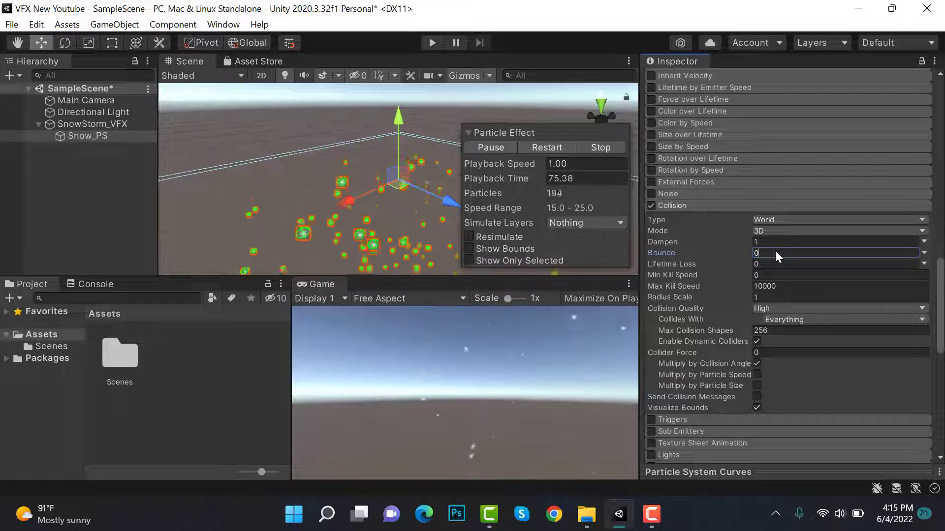
{"action": "type", "text": ".1"}
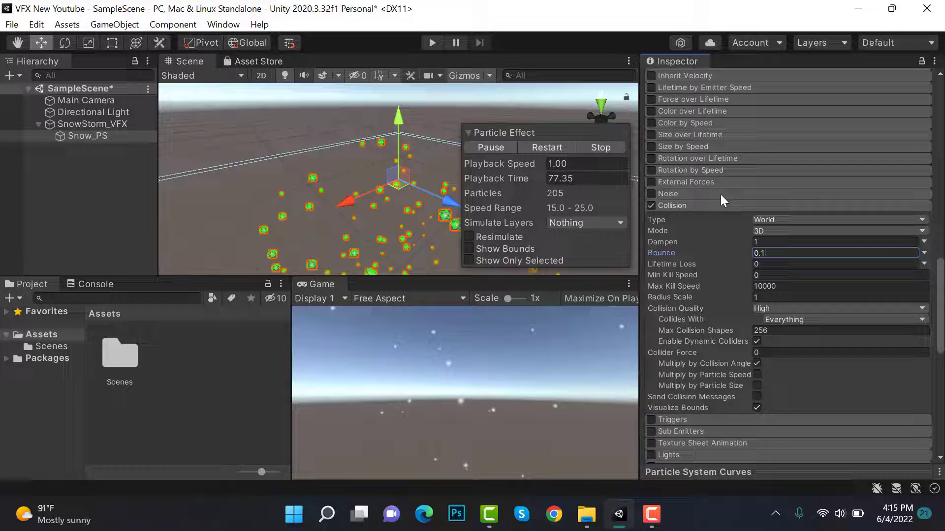
Enable Color over Lifetime and fade its gradient out, adding an opaque alpha key at about 44% and setting the end alpha to 0.
{"action": "left_click", "coordinate": [651, 110]}
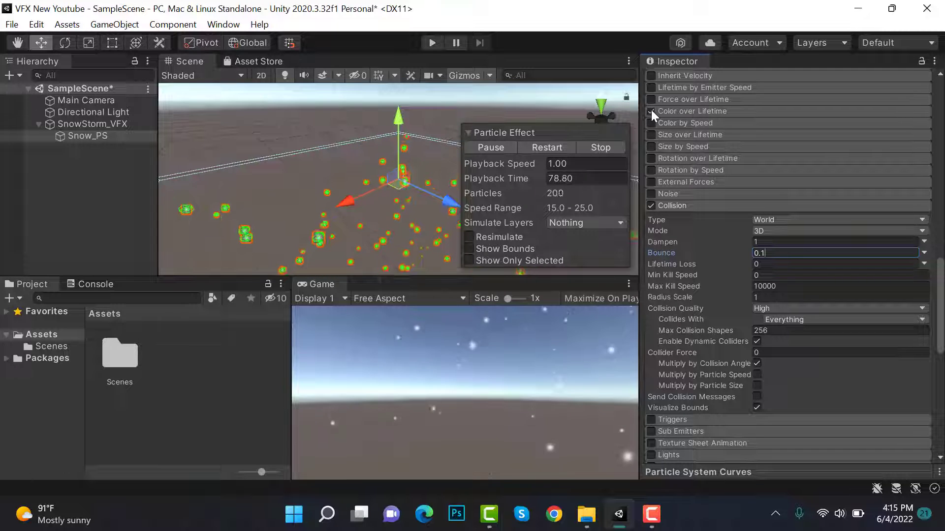
{"action": "left_click", "coordinate": [709, 111]}
{"action": "left_click", "coordinate": [789, 127]}
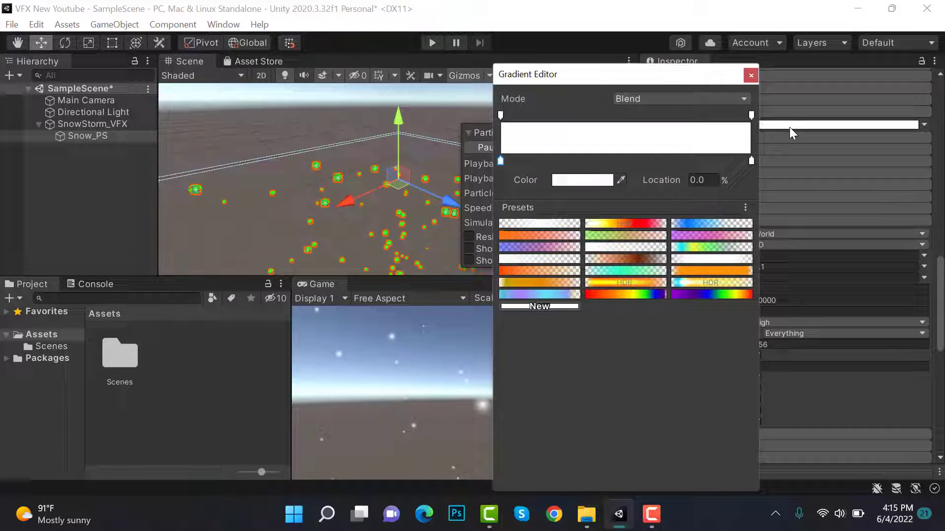
{"action": "left_click", "coordinate": [611, 114]}
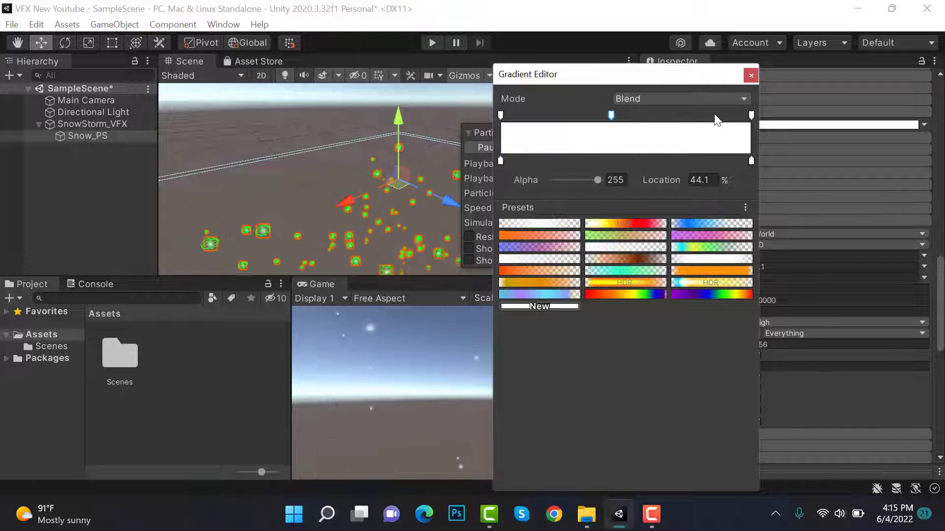
{"action": "left_click", "coordinate": [752, 114]}
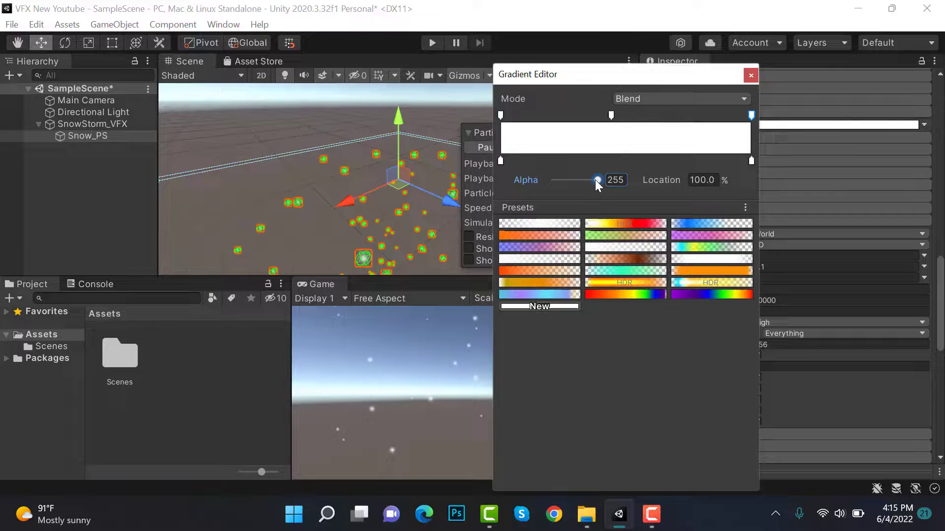
{"action": "left_click_drag", "start_coordinate": [597, 181], "coordinate": [519, 178]}
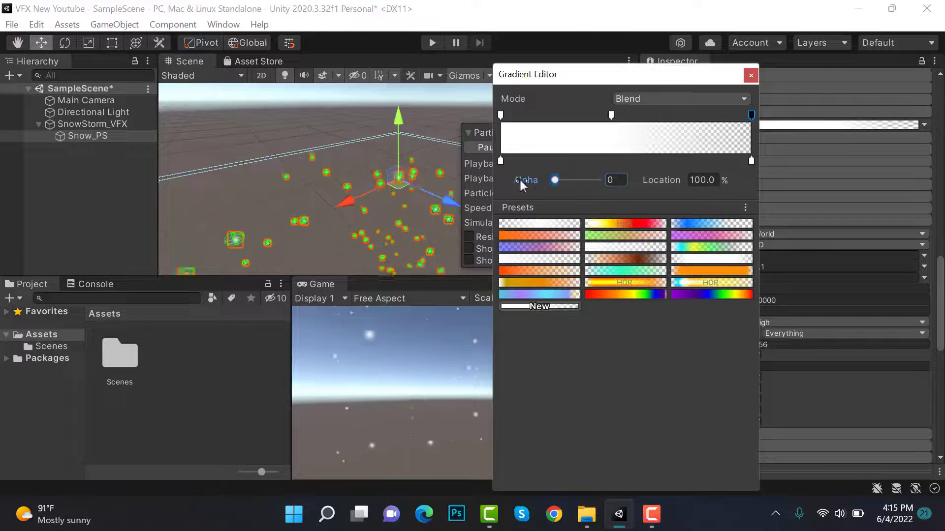
{"action": "left_click", "coordinate": [750, 77]}
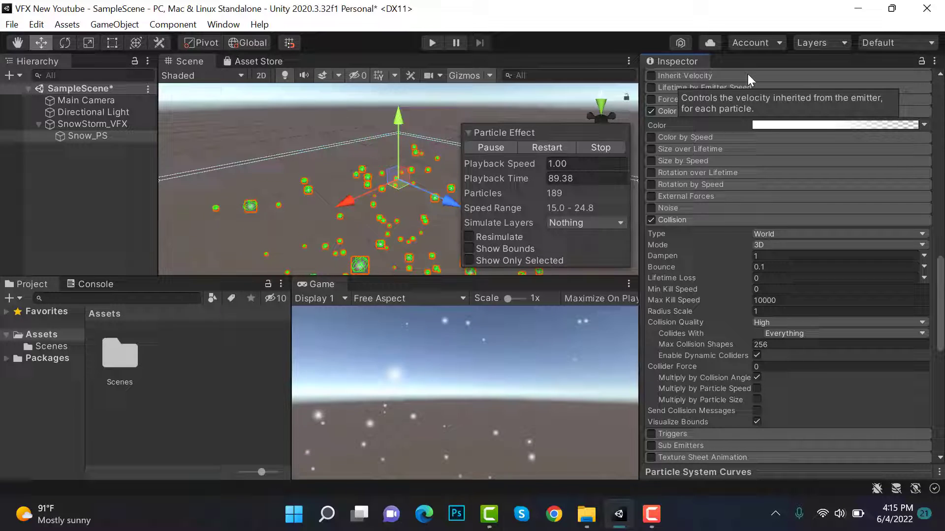
Enable Size over Lifetime, enlarge the curve editor and apply the flat constant curve preset to the size.
{"action": "left_click", "coordinate": [652, 149]}
{"action": "left_click", "coordinate": [698, 150]}
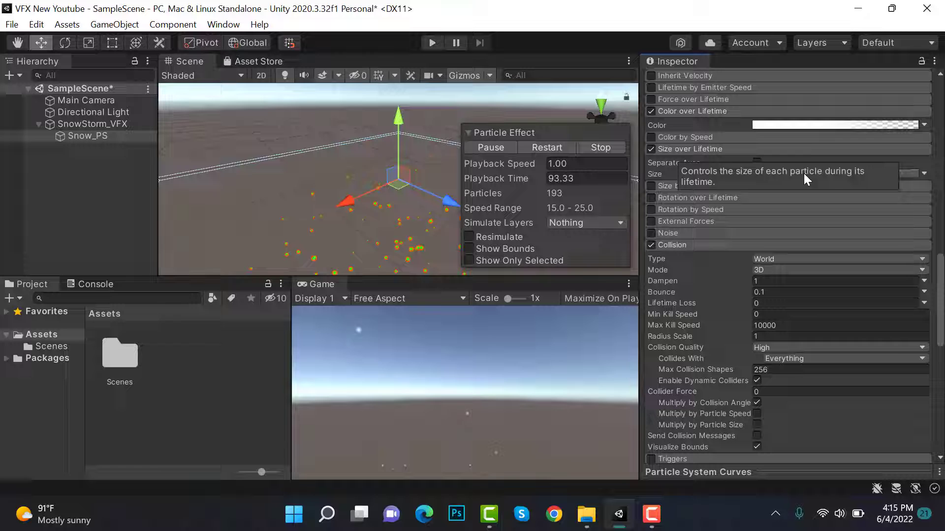
{"action": "left_click_drag", "start_coordinate": [830, 469], "coordinate": [827, 351]}
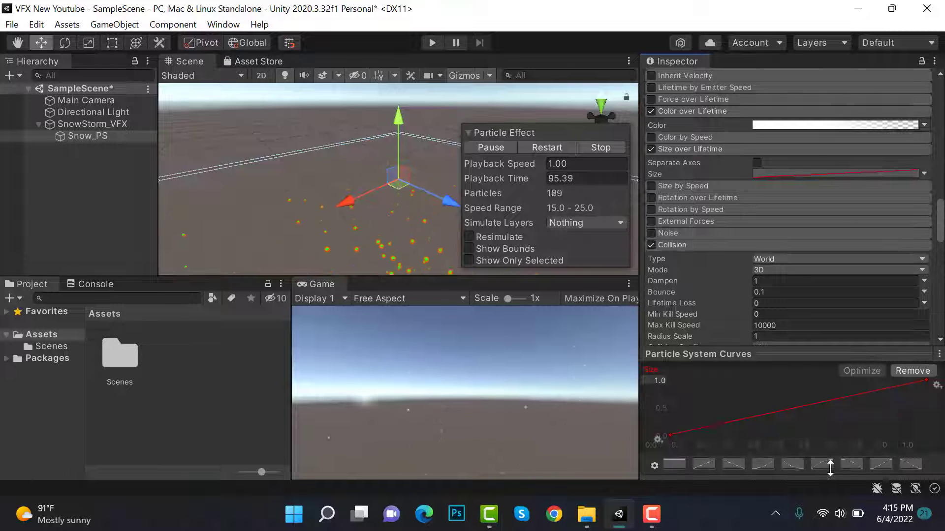
{"action": "left_click", "coordinate": [681, 458]}
Add a key at about 0.7 on the size curve, lower the end key to 0 and the start key to about 0.85.
{"action": "right_click", "coordinate": [848, 384]}
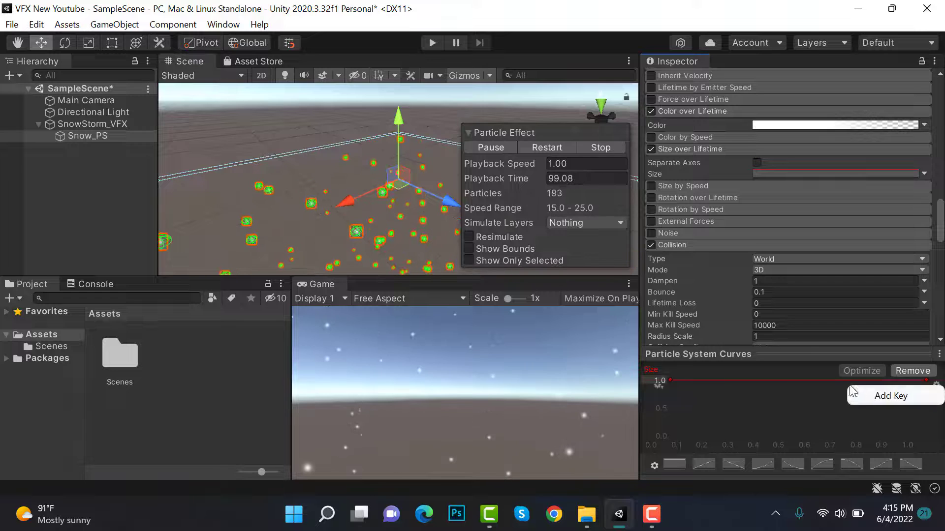
{"action": "left_click", "coordinate": [867, 397]}
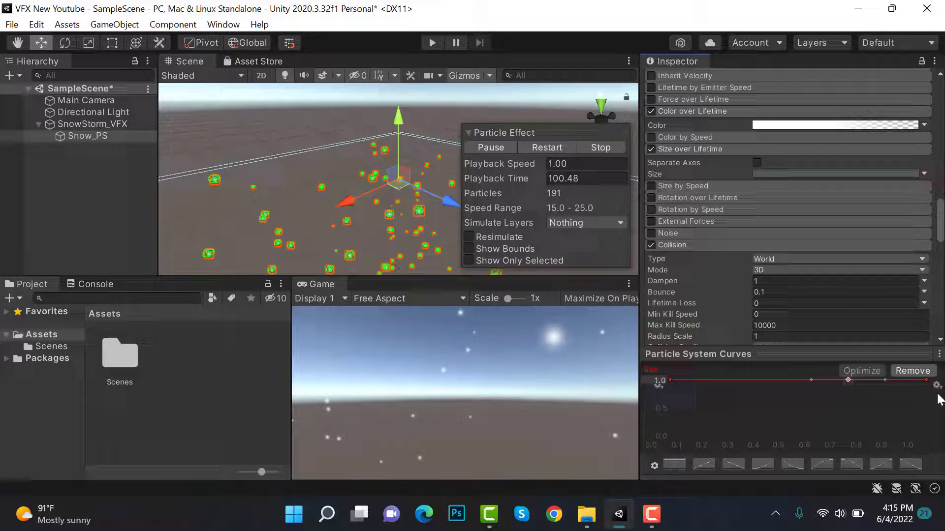
{"action": "left_click_drag", "start_coordinate": [927, 380], "coordinate": [927, 435]}
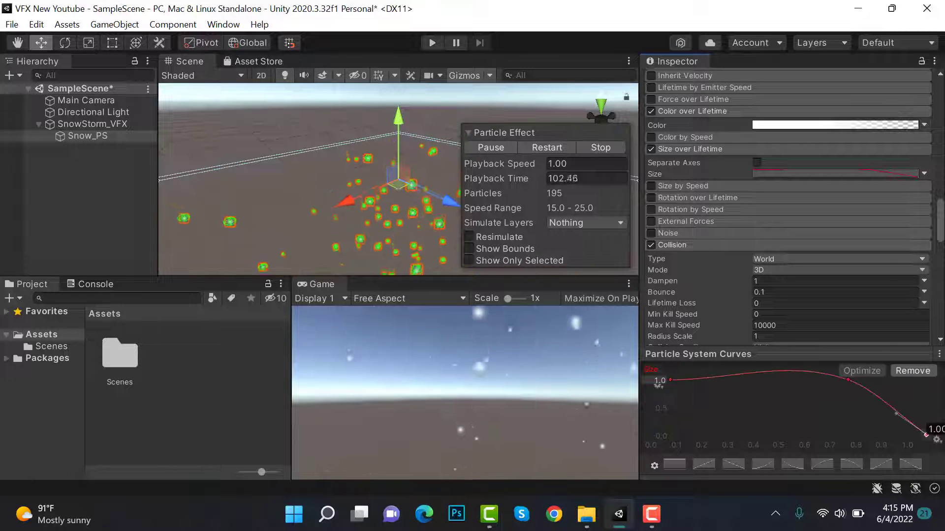
{"action": "left_click_drag", "start_coordinate": [671, 380], "coordinate": [669, 389]}
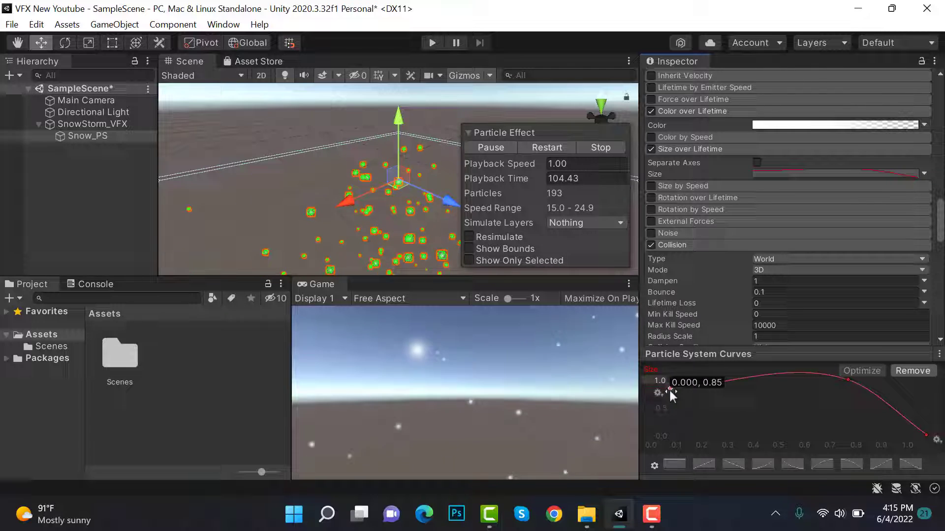
Level the tangent of the size curve's middle key so the curve no longer overshoots, and collapse the curve editor.
{"action": "double_click", "coordinate": [847, 380]}
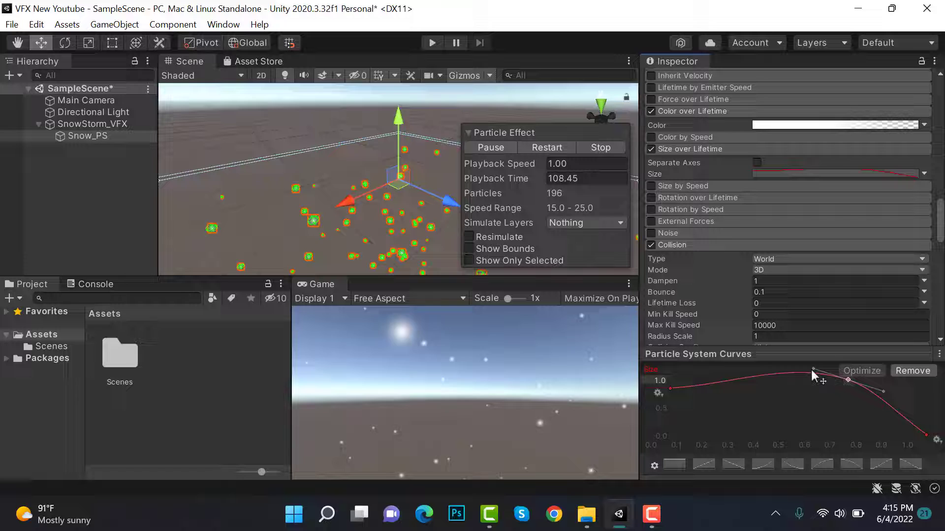
{"action": "left_click_drag", "start_coordinate": [811, 370], "coordinate": [810, 379]}
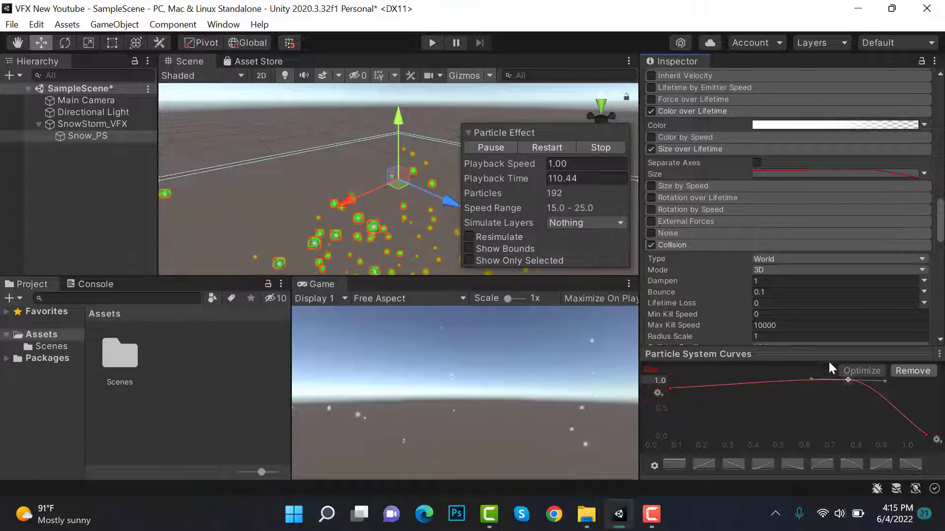
{"action": "left_click", "coordinate": [827, 355]}
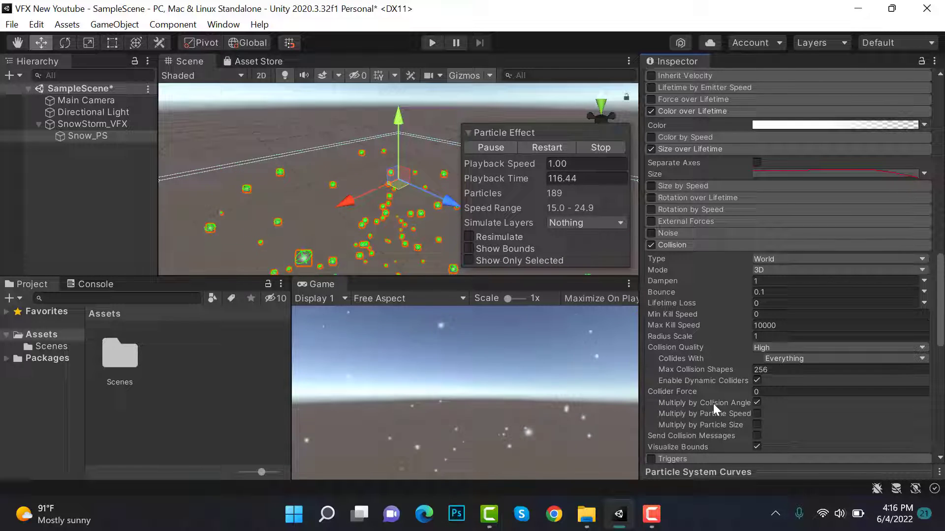
Set the collision Radius Scale to 0.5 and save the scene.
{"action": "left_click", "coordinate": [780, 336]}
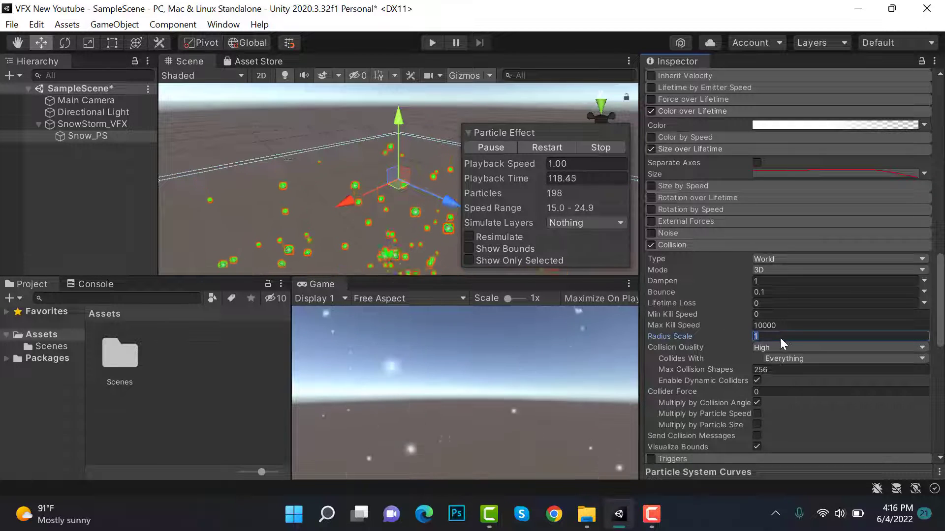
{"action": "type", "text": "0.5"}
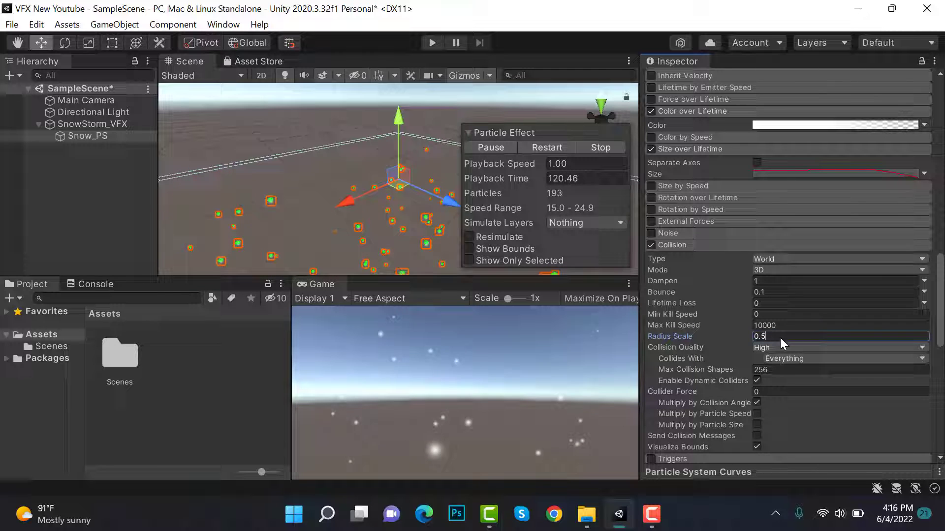
{"action": "key", "text": "ctrl+s"}
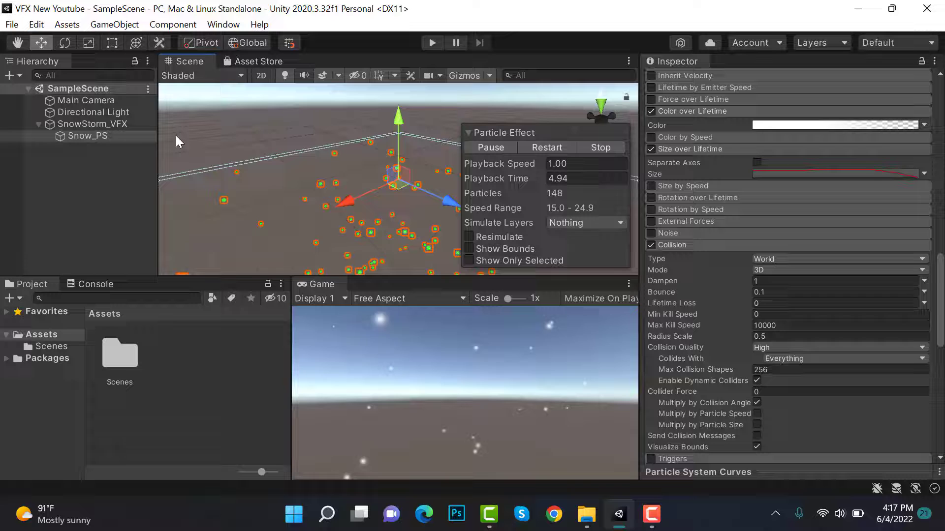
Duplicate the Snow_PS emitter and rename the copy Snow_PS_2.
{"action": "left_click", "coordinate": [136, 133]}
{"action": "key", "text": "ctrl+d"}
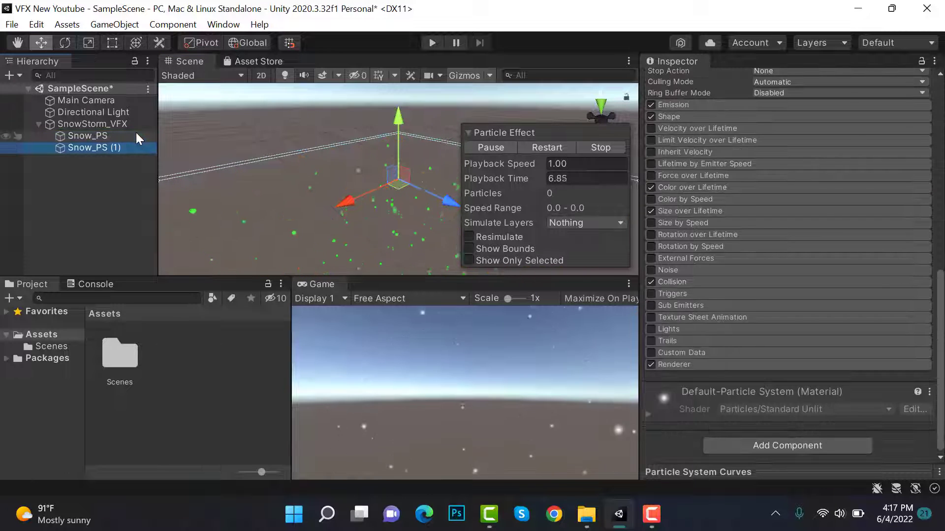
{"action": "scroll", "coordinate": [682, 173], "scroll_direction": "up", "scroll_amount": 10}
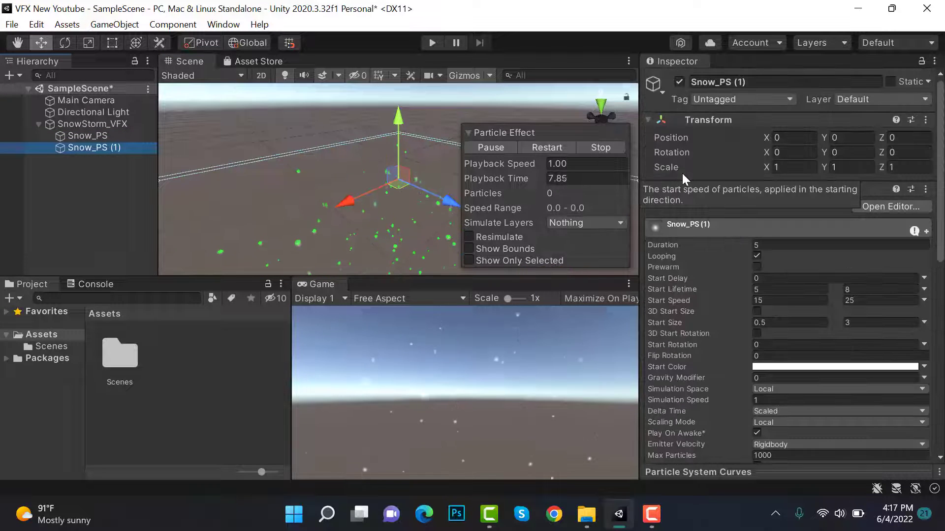
{"action": "left_click", "coordinate": [738, 84]}
{"action": "left_click", "coordinate": [739, 84]}
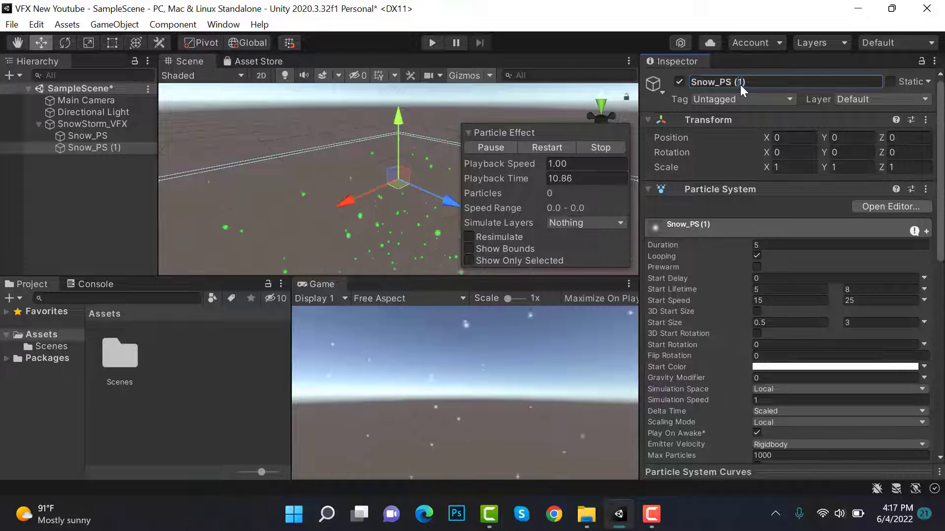
{"action": "left_click_drag", "start_coordinate": [747, 82], "coordinate": [731, 82]}
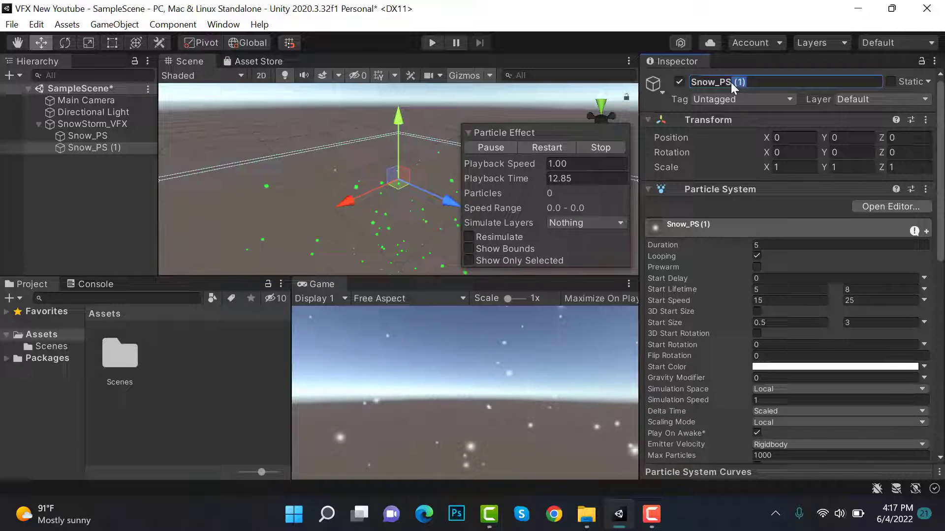
{"action": "type", "text": "_2"}
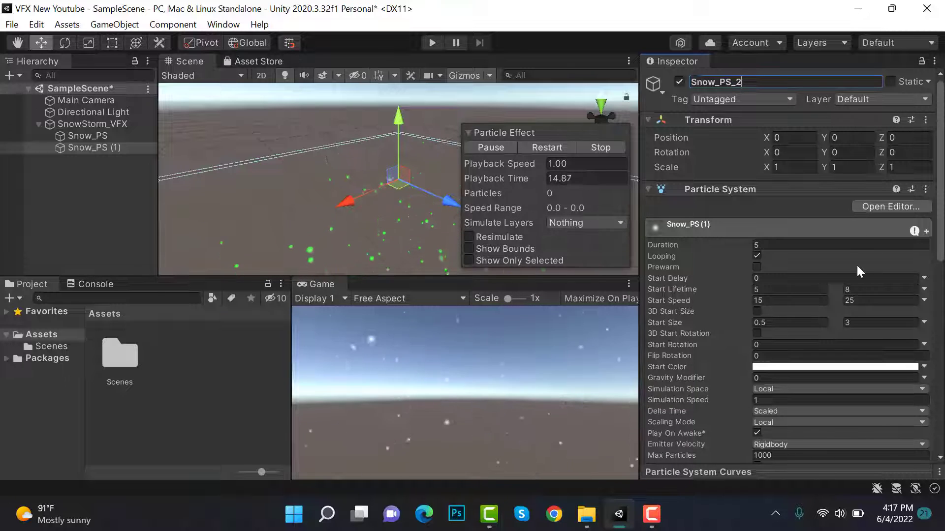
Switch the Start Size of Snow_PS_2 from a random range to a single constant and set it to 2.
{"action": "scroll", "coordinate": [857, 265], "scroll_direction": "down", "scroll_amount": 5}
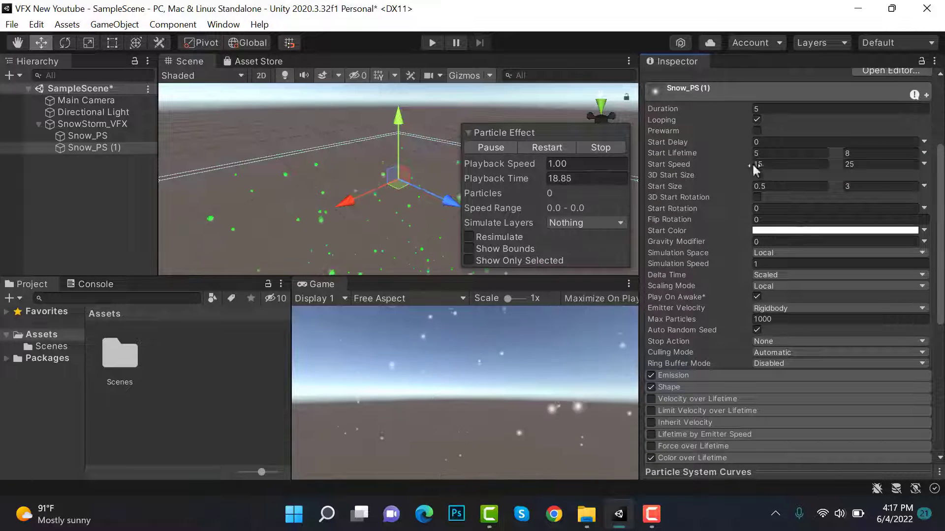
{"action": "left_click", "coordinate": [924, 186]}
{"action": "left_click", "coordinate": [903, 197]}
{"action": "left_click", "coordinate": [757, 197]}
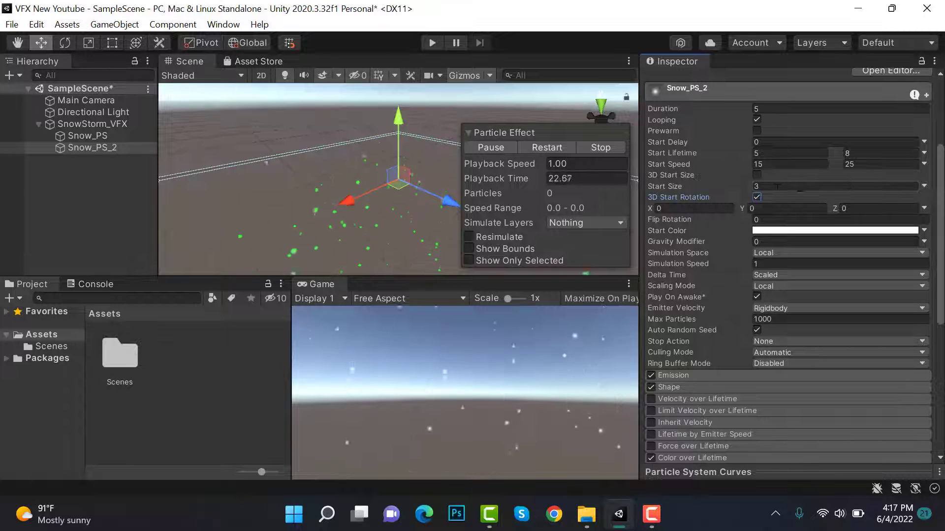
{"action": "left_click", "coordinate": [756, 197]}
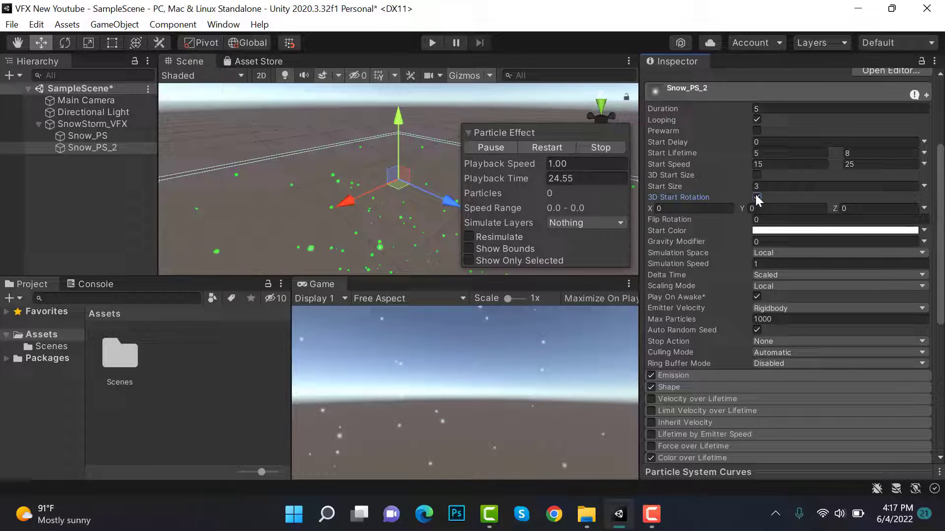
{"action": "left_click", "coordinate": [768, 186]}
{"action": "type", "text": "2"}
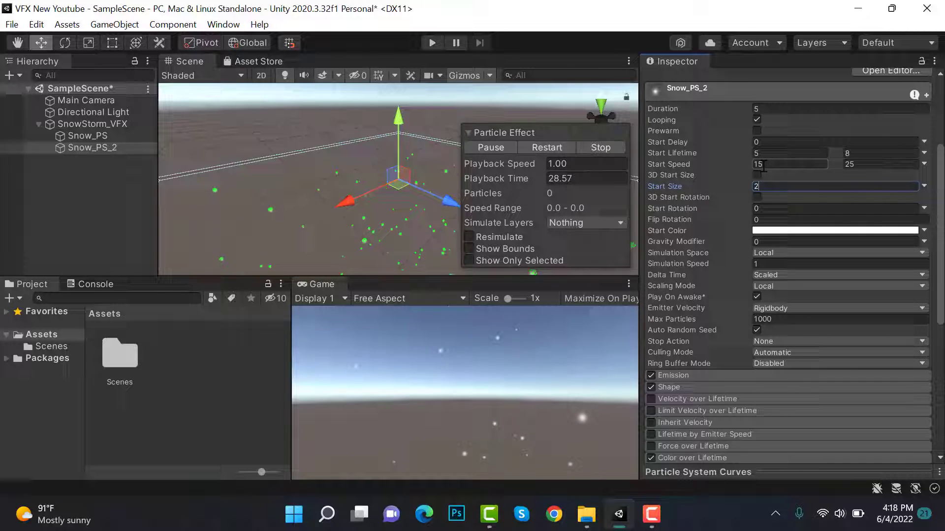
Try rotating Snow_PS_2 by 30 on X and 40 on Y.
{"action": "scroll", "coordinate": [866, 187], "scroll_direction": "up", "scroll_amount": 3}
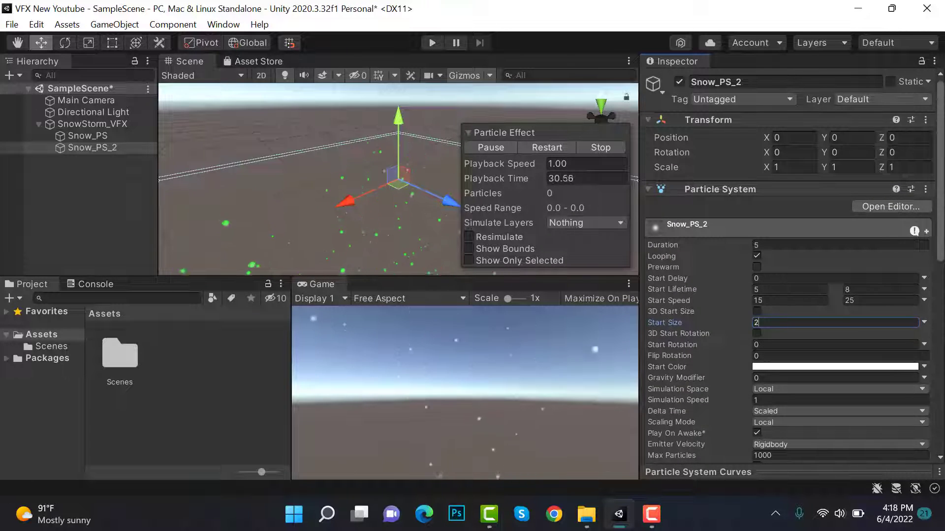
{"action": "left_click", "coordinate": [801, 154]}
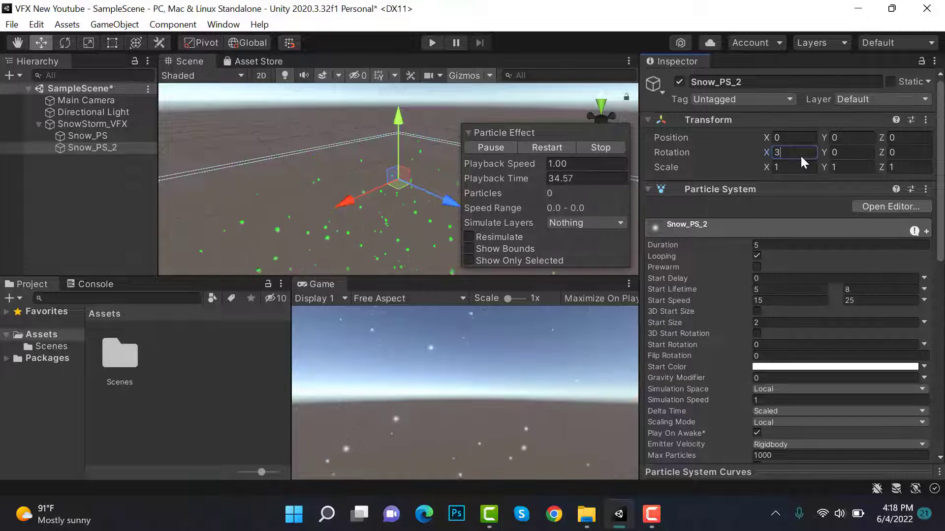
{"action": "type", "text": "30"}
{"action": "left_click", "coordinate": [856, 154]}
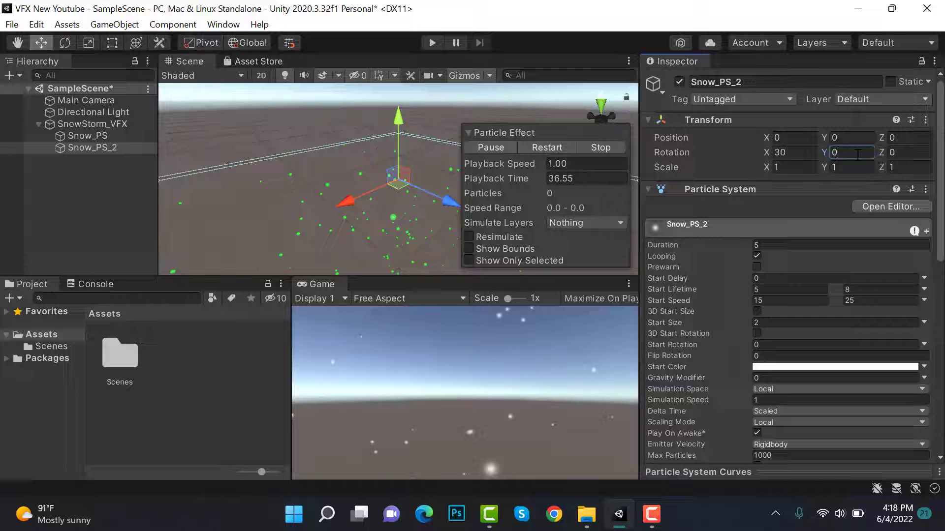
{"action": "type", "text": "40"}
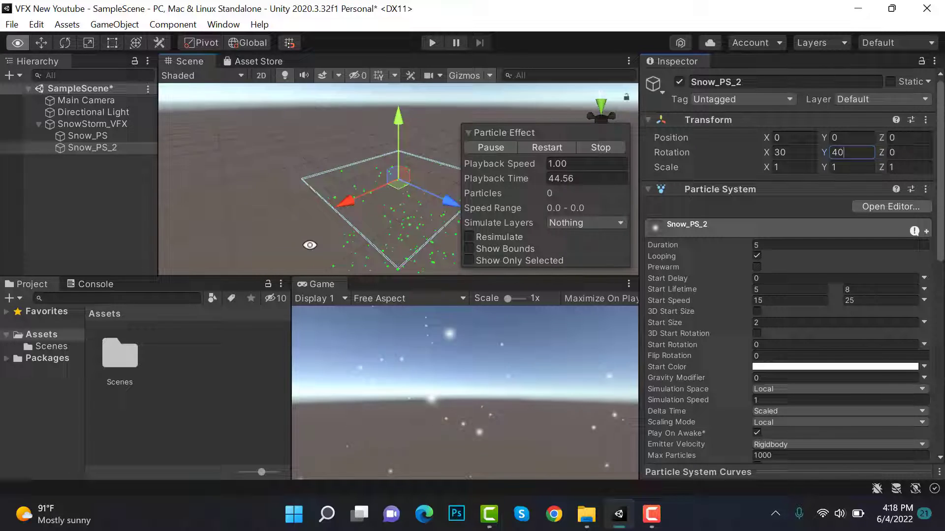
Replay the particle effect from the start, pause it, and check how the tilted Snow_PS_2 emits relative to Snow_PS.
{"action": "left_click_drag", "start_coordinate": [291, 188], "coordinate": [170, 175], "text": "alt"}
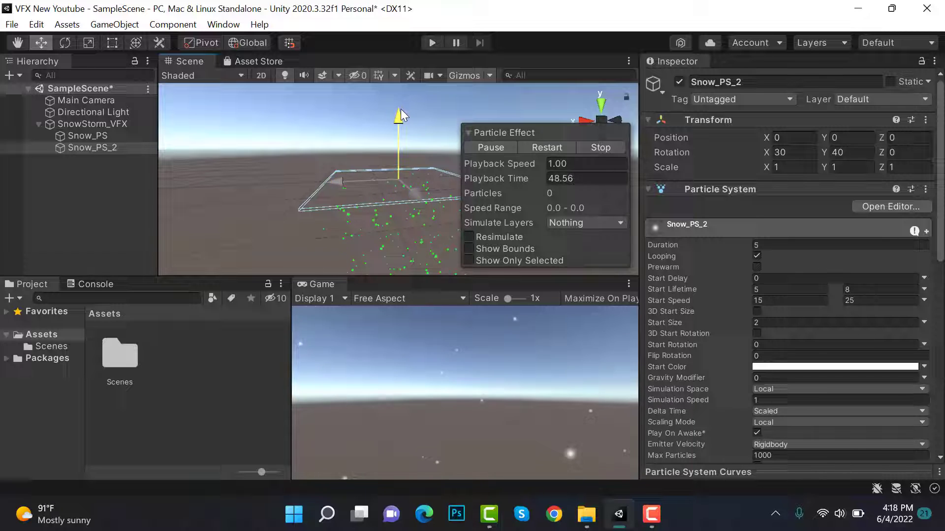
{"action": "left_click", "coordinate": [538, 148]}
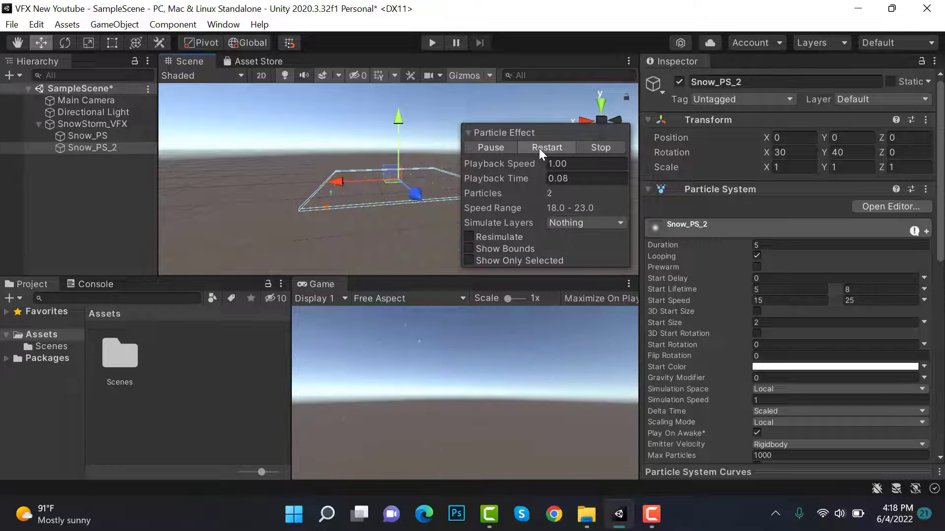
{"action": "left_click", "coordinate": [501, 149]}
{"action": "left_click", "coordinate": [118, 136]}
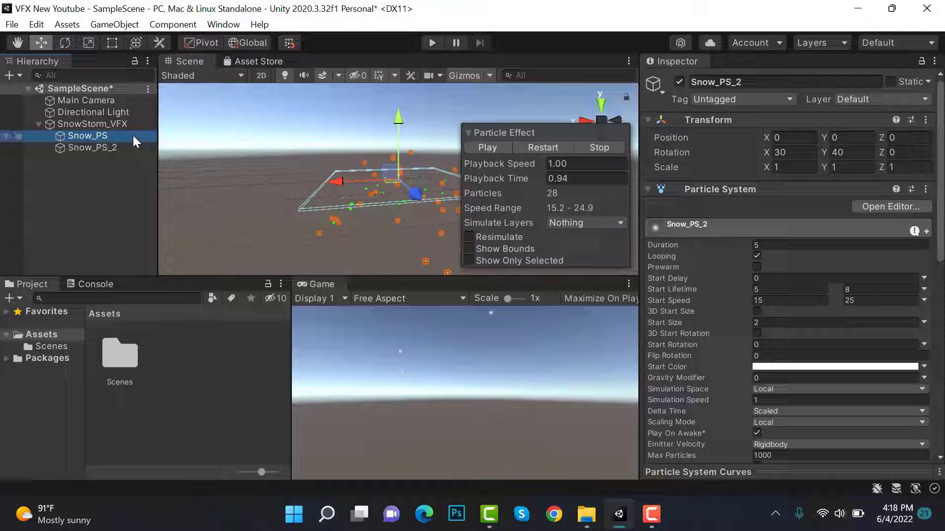
{"action": "left_click", "coordinate": [110, 149]}
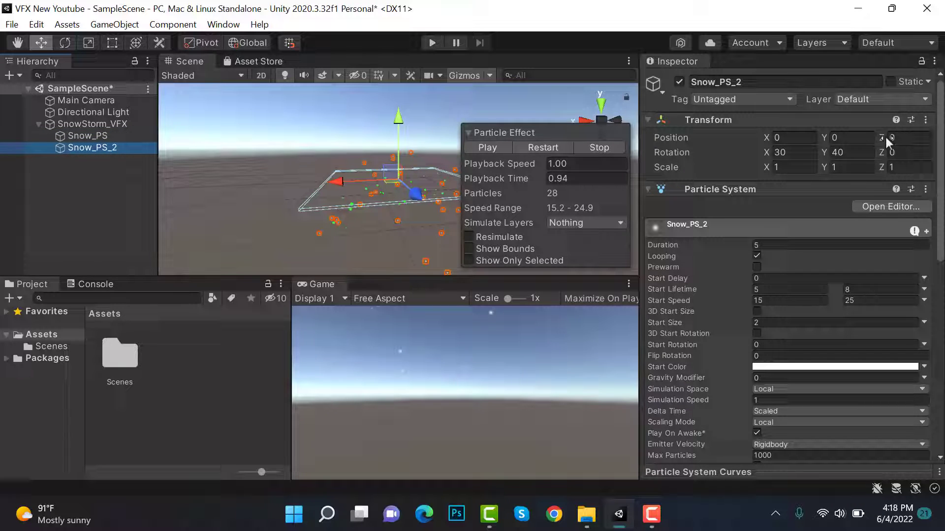
Reset the Transform of Snow_PS_2 and set its position to X 30 and Y 40.
{"action": "left_click", "coordinate": [799, 137]}
{"action": "left_click", "coordinate": [926, 120]}
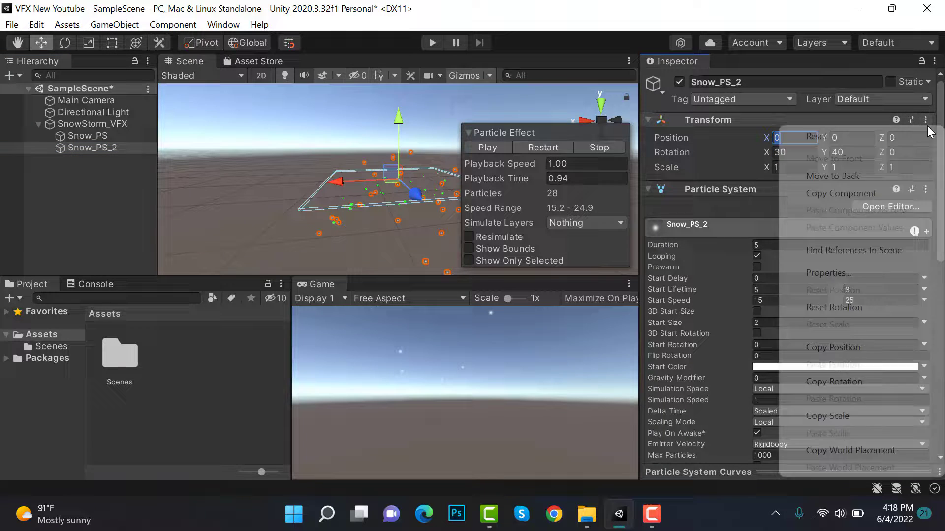
{"action": "left_click", "coordinate": [917, 132]}
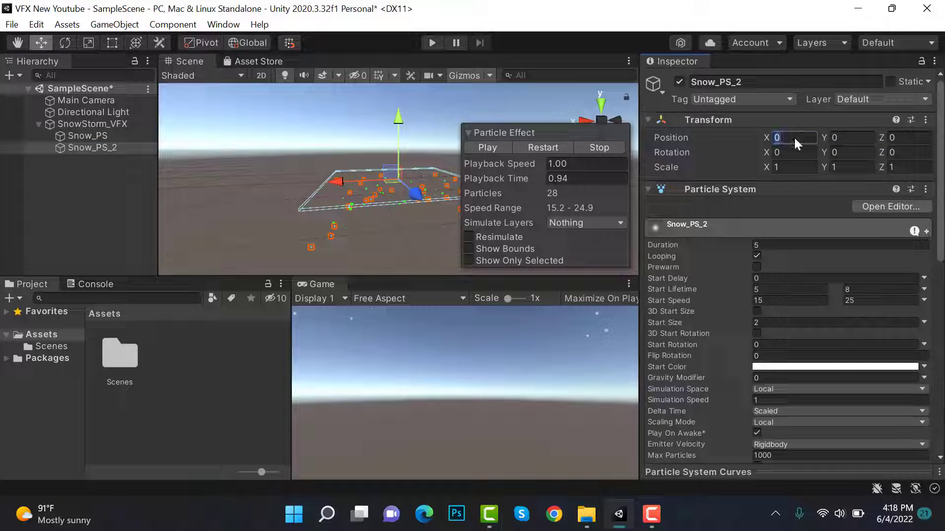
{"action": "type", "text": "30"}
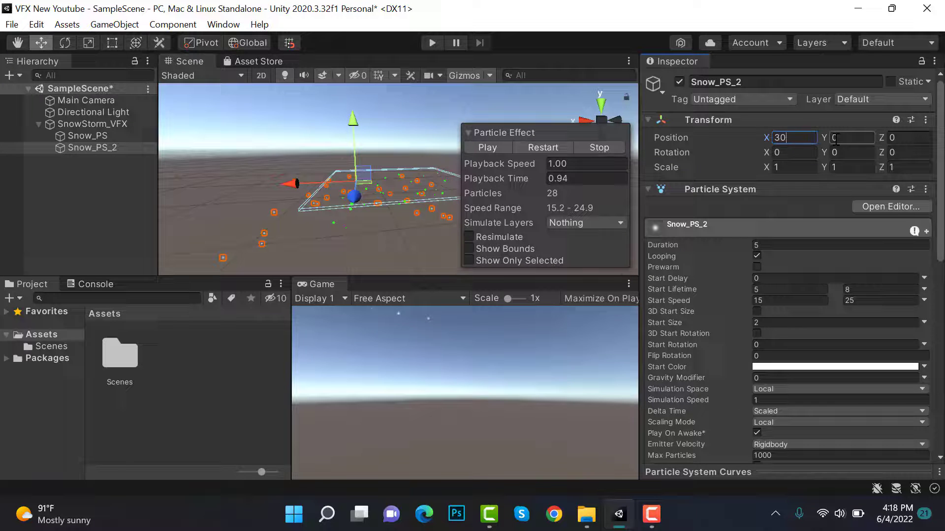
{"action": "type", "text": "40"}
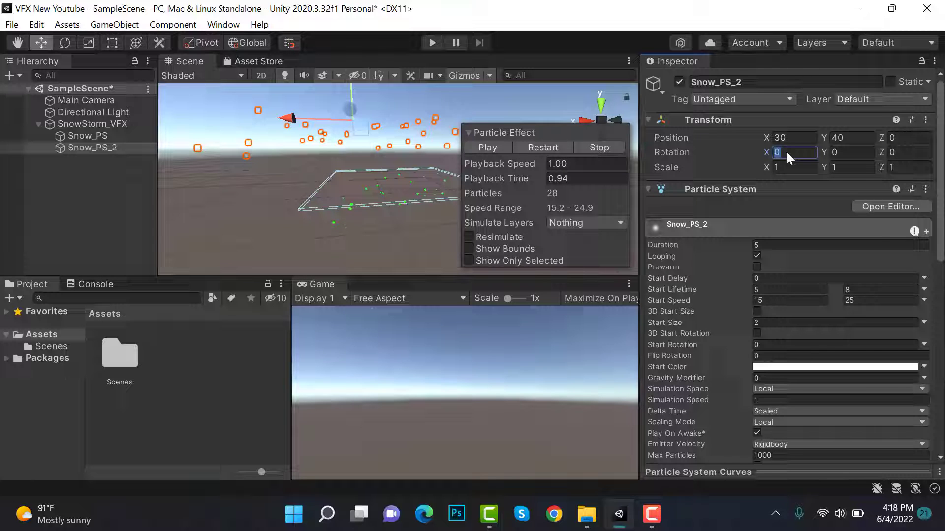
Set the rotation of Snow_PS_2 to X 60 and Y -90.
{"action": "type", "text": "60"}
{"action": "left_click", "coordinate": [846, 150]}
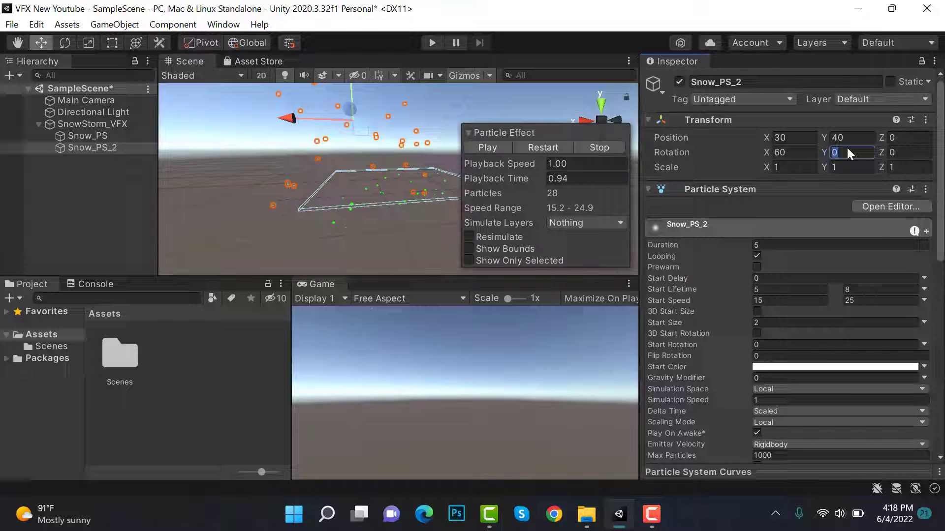
{"action": "type", "text": "-90"}
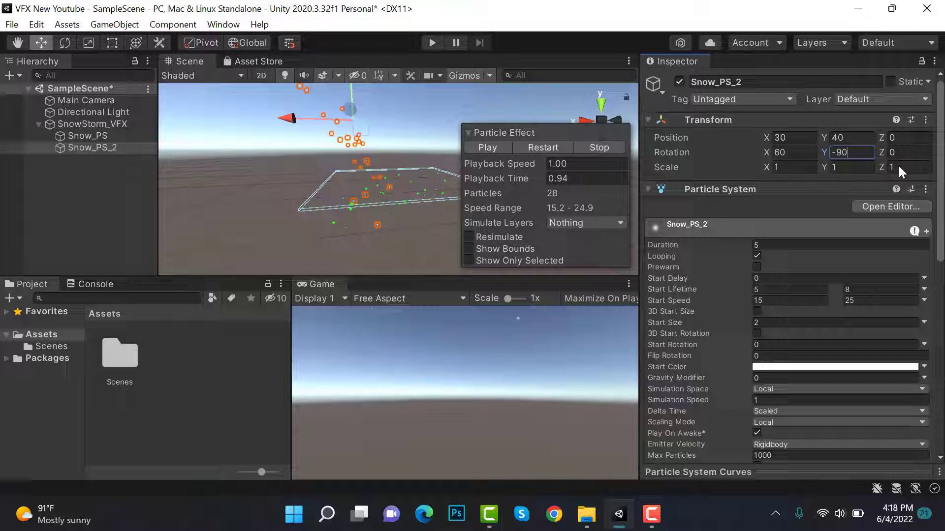
Restart the particle playback and move Snow_PS_2 along the X axis to about -37.9.
{"action": "left_click_drag", "start_coordinate": [325, 202], "coordinate": [223, 298], "text": "alt"}
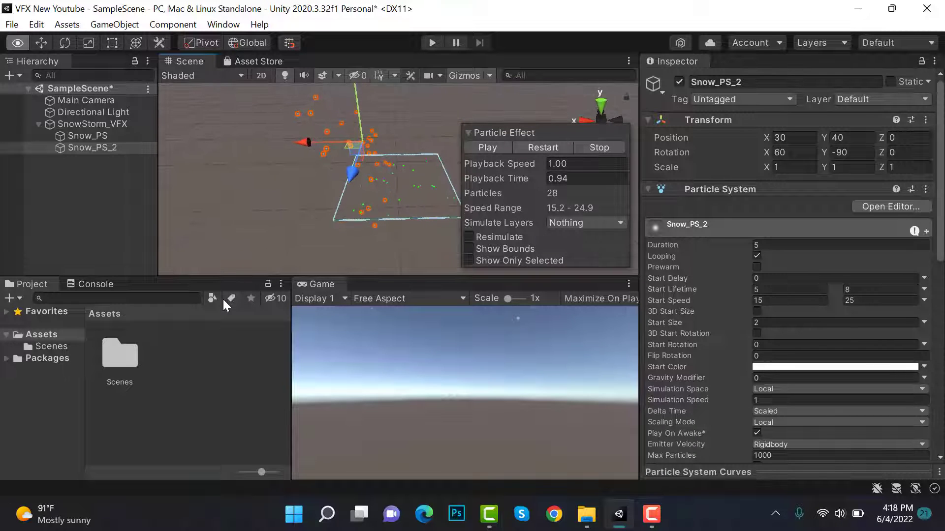
{"action": "left_click", "coordinate": [560, 147]}
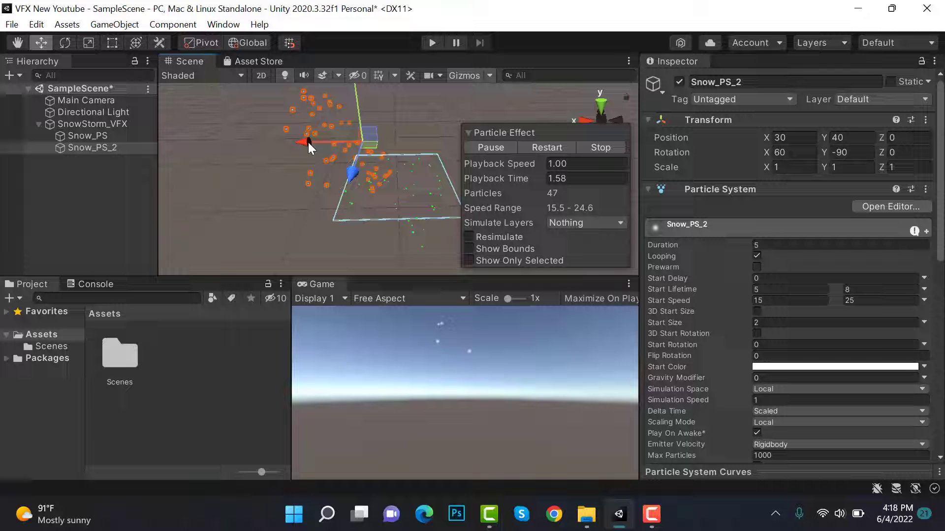
{"action": "left_click_drag", "start_coordinate": [309, 142], "coordinate": [389, 150]}
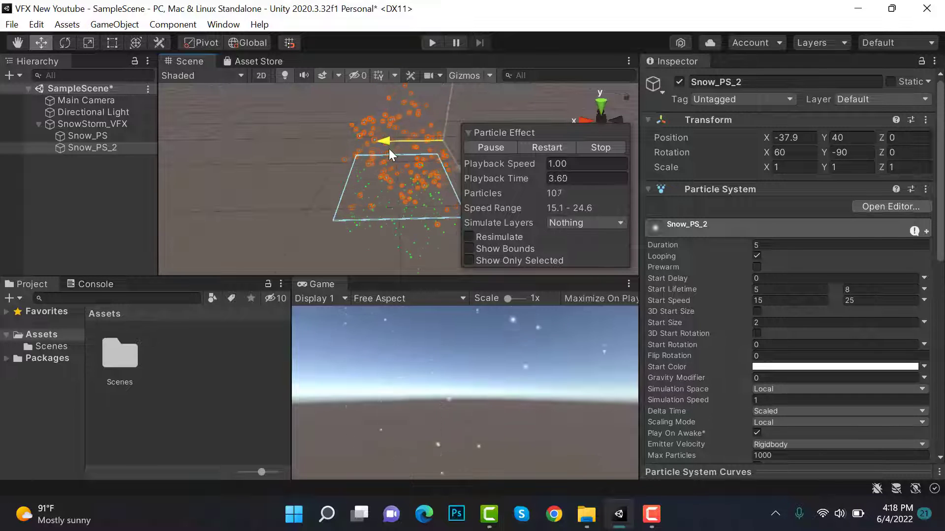
{"action": "scroll", "coordinate": [377, 155], "scroll_direction": "down", "scroll_amount": 3}
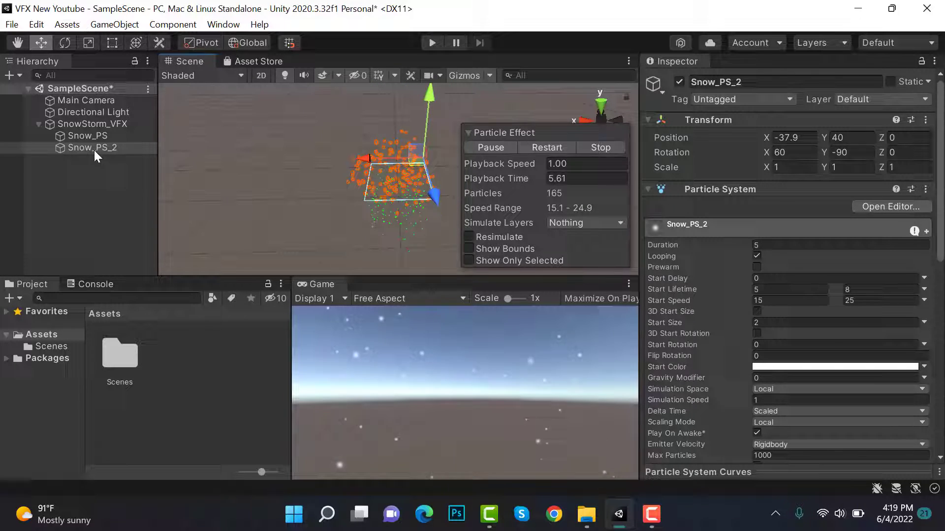
Add a 3D Plane object to the scene as a ground surface outside SnowStorm_VFX.
{"action": "left_click", "coordinate": [38, 124]}
{"action": "left_click", "coordinate": [74, 152]}
{"action": "right_click", "coordinate": [73, 153]}
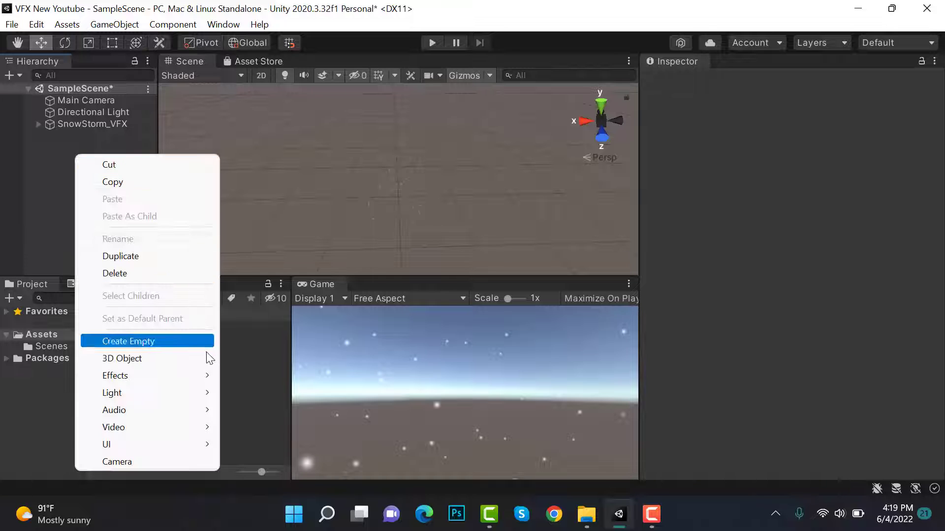
{"action": "mouse_move", "coordinate": [208, 358]}
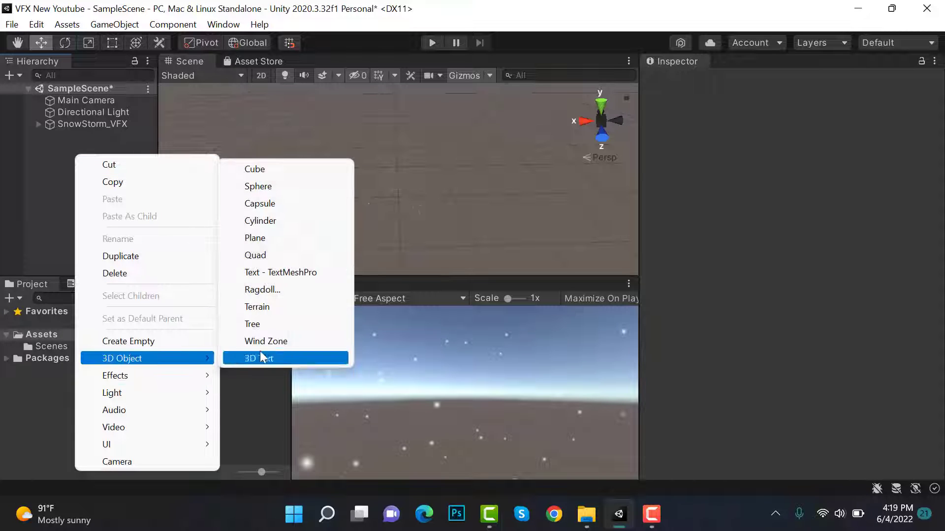
{"action": "left_click", "coordinate": [321, 237]}
Set the Plane's scale to 50 on X, Y and Z.
{"action": "left_click", "coordinate": [805, 163]}
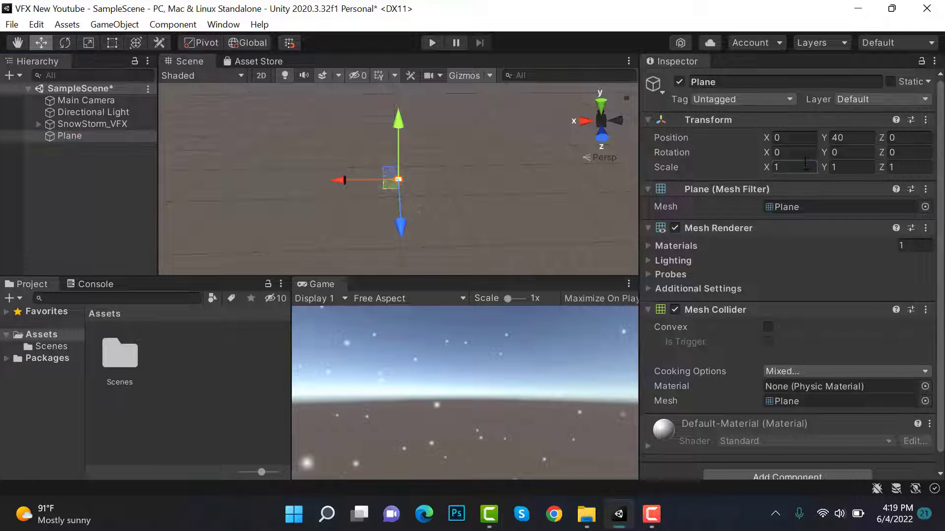
{"action": "type", "text": "00"}
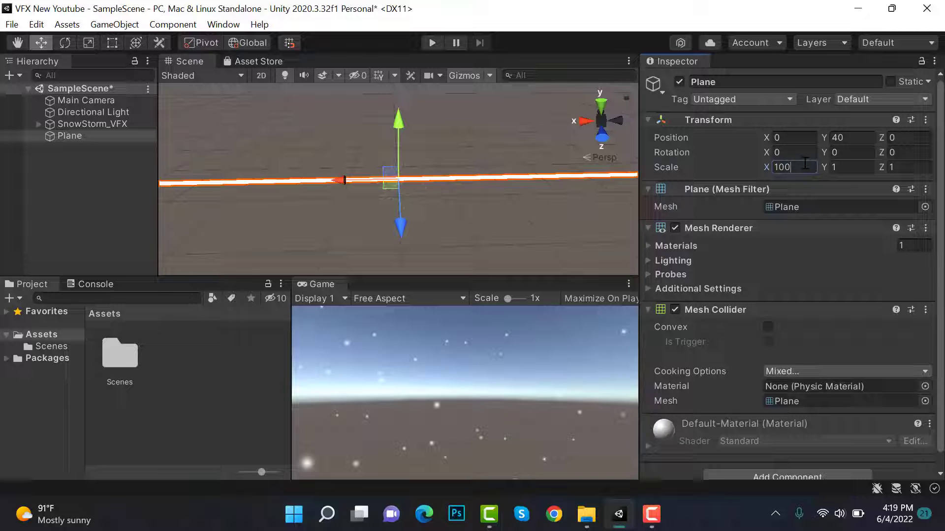
{"action": "key", "text": "BackSpace"}
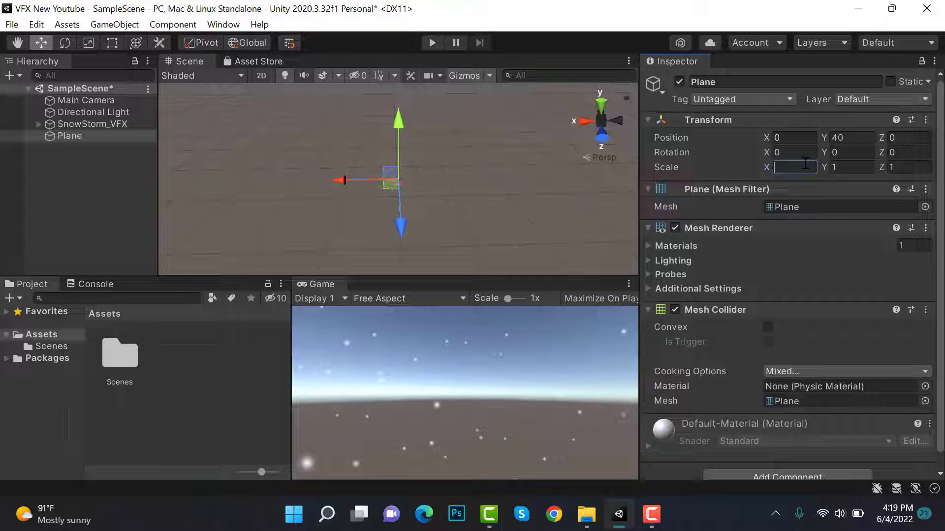
{"action": "type", "text": "0"}
{"action": "key", "text": "Return"}
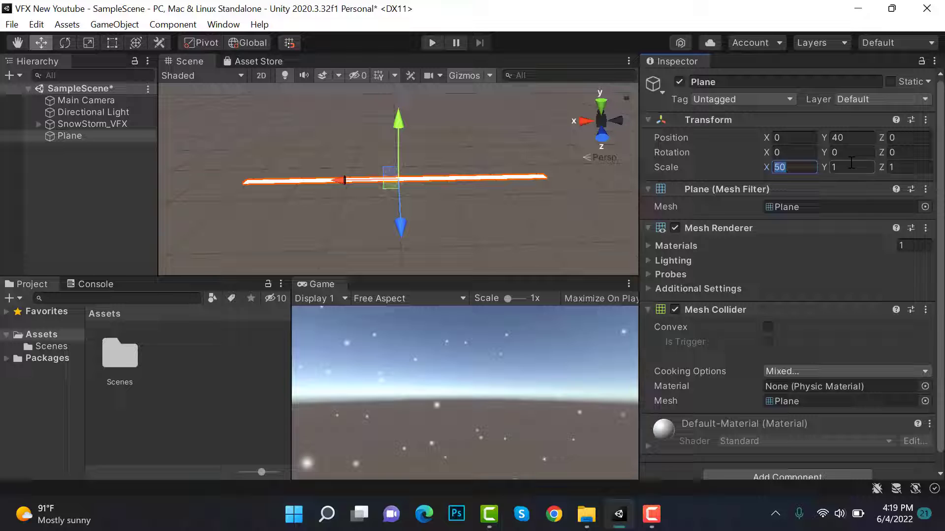
{"action": "left_click", "coordinate": [905, 167]}
{"action": "type", "text": "50"}
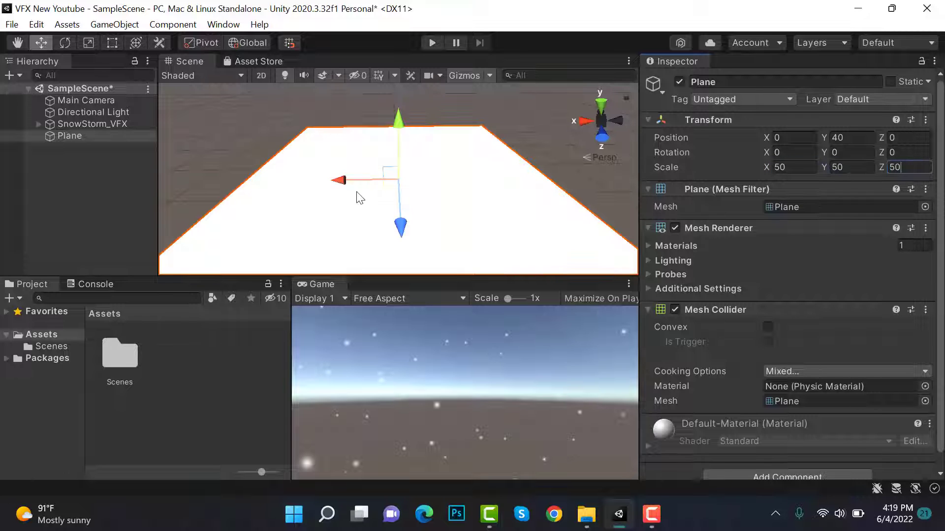
Set the Plane's Y position to 0.
{"action": "mouse_move", "coordinate": [399, 120]}
{"action": "left_mouse_down"}
{"action": "mouse_move", "coordinate": [403, 164]}
{"action": "mouse_move", "coordinate": [405, 131]}
{"action": "left_mouse_up"}
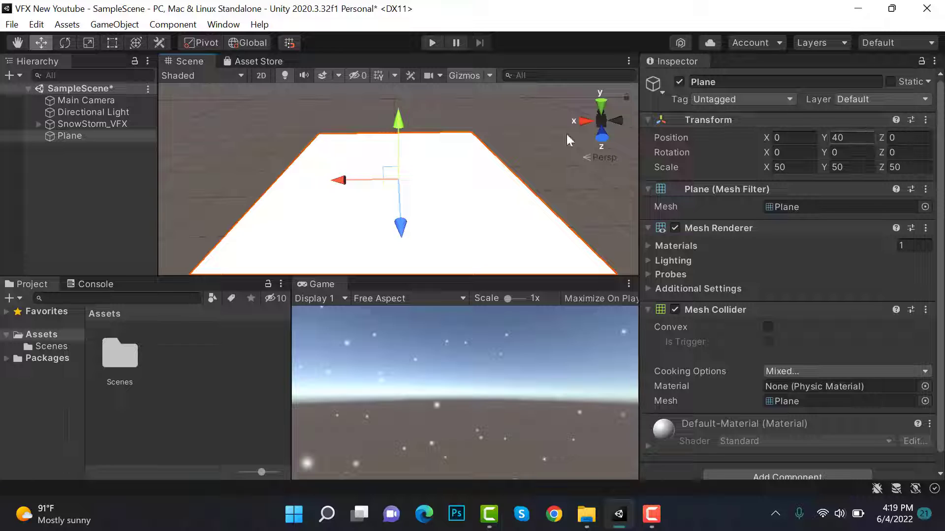
{"action": "left_click", "coordinate": [864, 135]}
{"action": "type", "text": "0"}
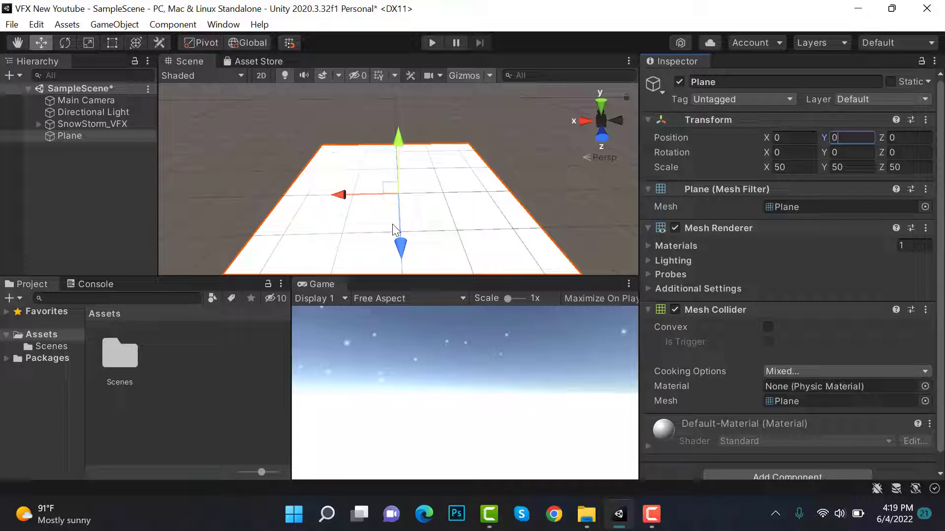
Create a new material in the Assets folder and assign it to the Plane.
{"action": "right_click", "coordinate": [218, 339]}
{"action": "mouse_move", "coordinate": [359, 87]}
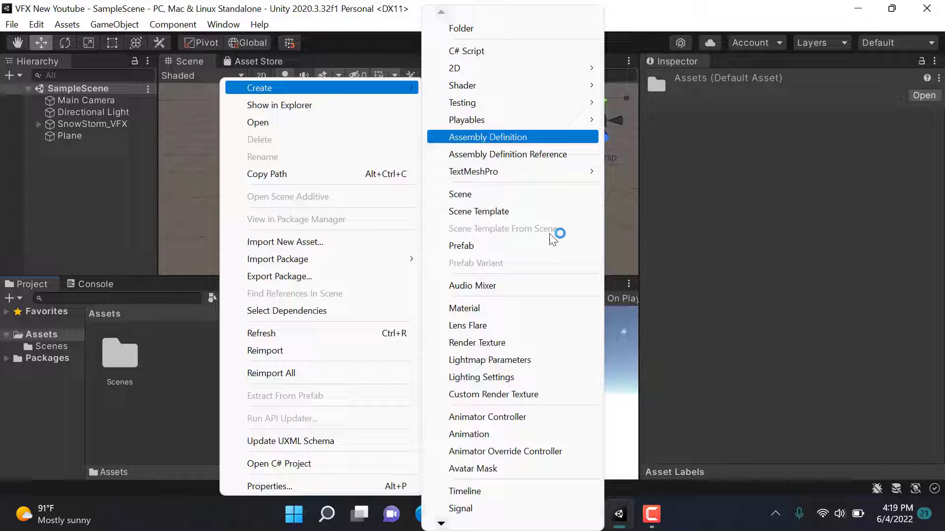
{"action": "left_click", "coordinate": [508, 309]}
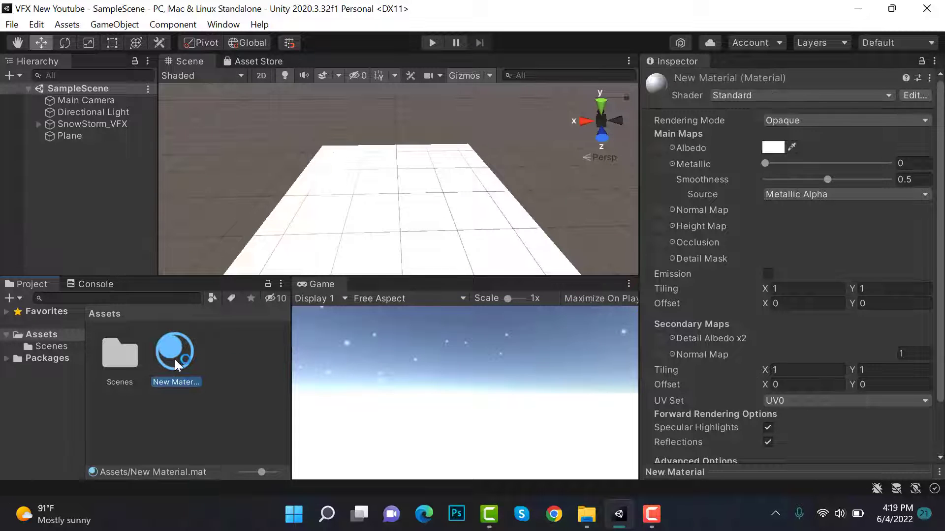
{"action": "left_click_drag", "start_coordinate": [81, 134], "coordinate": [83, 135]}
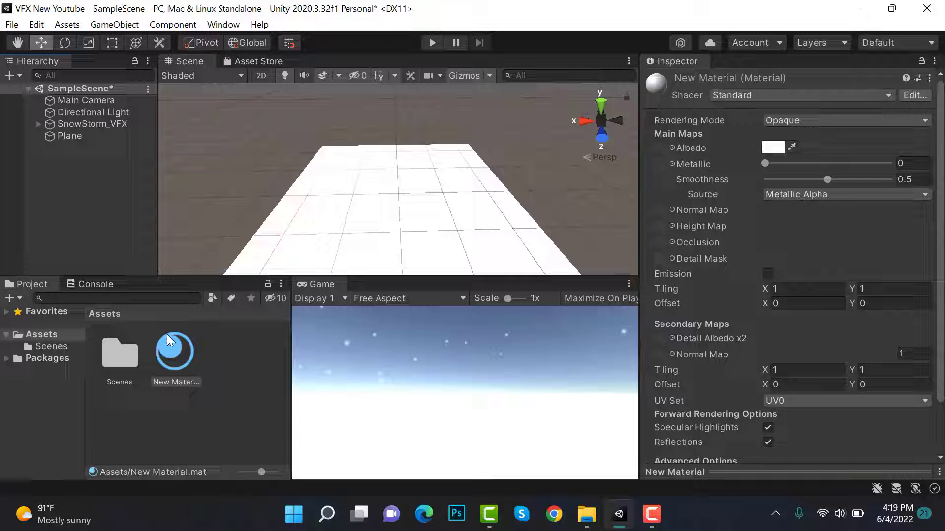
Set the Plane material's albedo colour to black and save the scene.
{"action": "left_click", "coordinate": [773, 148]}
{"action": "left_click_drag", "start_coordinate": [855, 235], "coordinate": [802, 323]}
{"action": "left_click", "coordinate": [931, 130]}
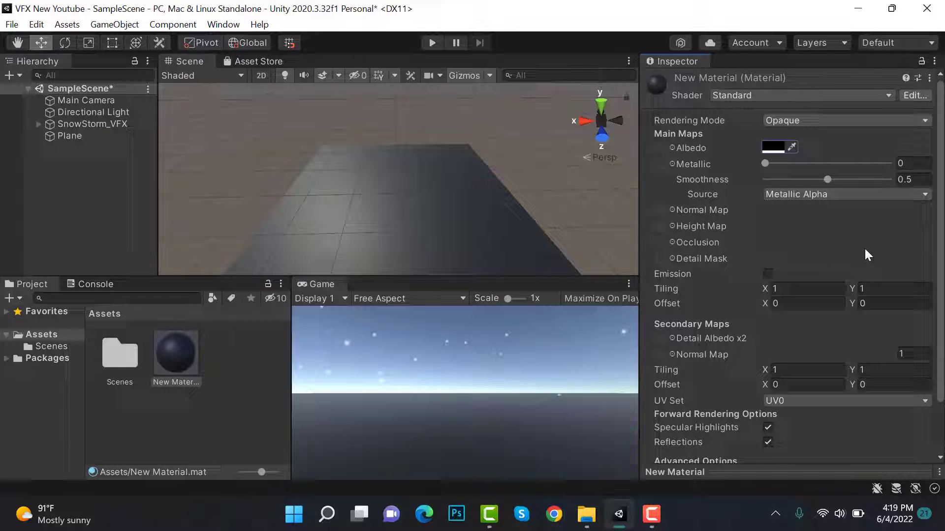
{"action": "key", "text": "ctrl+s"}
Move the Main Camera up to Y 46 and along the Z axis to -100.
{"action": "left_click", "coordinate": [93, 103]}
{"action": "left_click_drag", "start_coordinate": [331, 179], "coordinate": [427, 180], "text": "alt"}
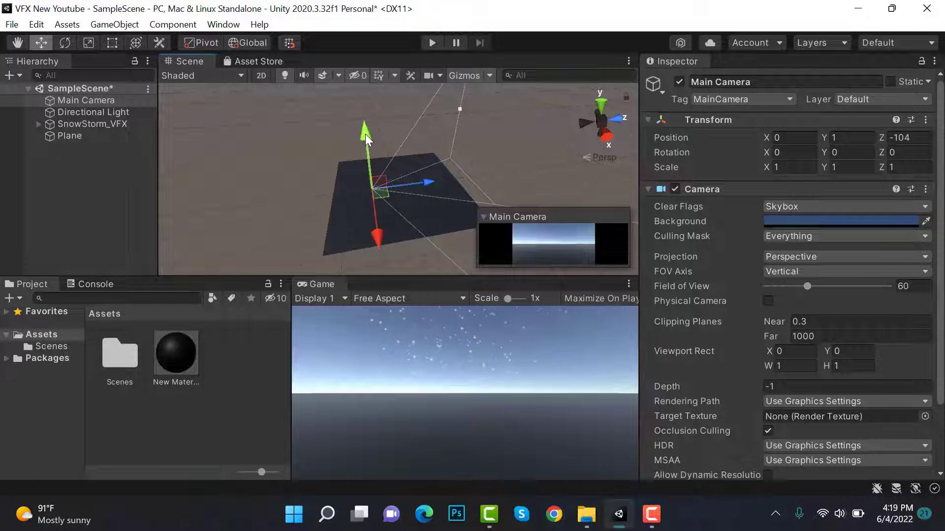
{"action": "mouse_move", "coordinate": [365, 133]}
{"action": "left_mouse_down"}
{"action": "mouse_move", "coordinate": [364, 111]}
{"action": "mouse_move", "coordinate": [367, 123]}
{"action": "left_mouse_up"}
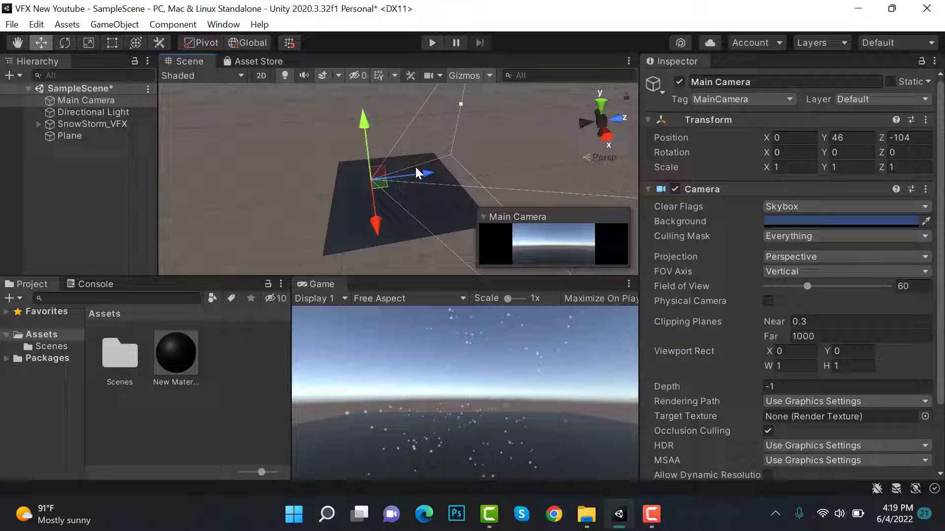
{"action": "mouse_move", "coordinate": [418, 172]}
{"action": "left_mouse_down"}
{"action": "mouse_move", "coordinate": [431, 176]}
{"action": "mouse_move", "coordinate": [419, 173]}
{"action": "left_mouse_up"}
Move Snow_PS_2 along the X axis to -70.
{"action": "left_click", "coordinate": [38, 124]}
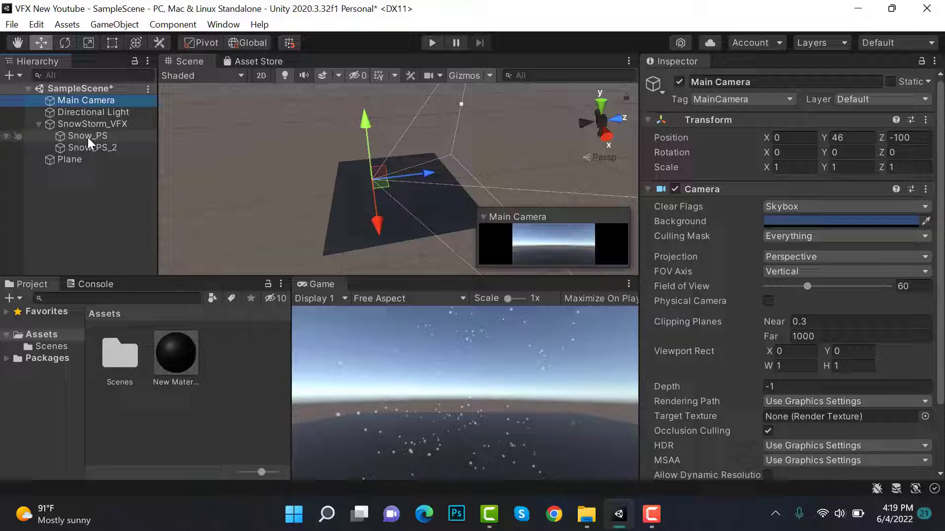
{"action": "left_click", "coordinate": [98, 148]}
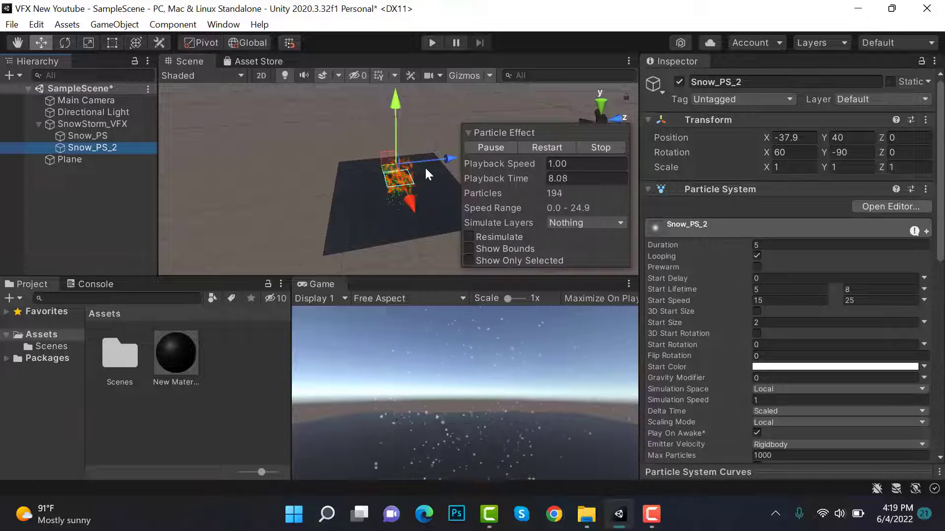
{"action": "left_click_drag", "start_coordinate": [426, 169], "coordinate": [394, 157], "text": "alt"}
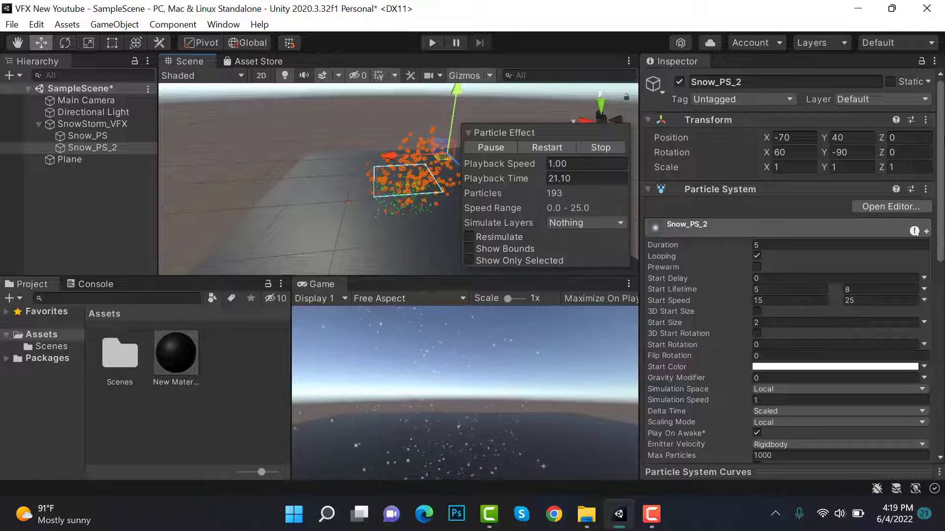
Set Snow_PS_2's start lifetime range to 3 and 5 and its start speed range to 30 and 50.
{"action": "scroll", "coordinate": [910, 194], "scroll_direction": "down", "scroll_amount": 5}
{"action": "scroll", "coordinate": [910, 195], "scroll_direction": "down", "scroll_amount": 5}
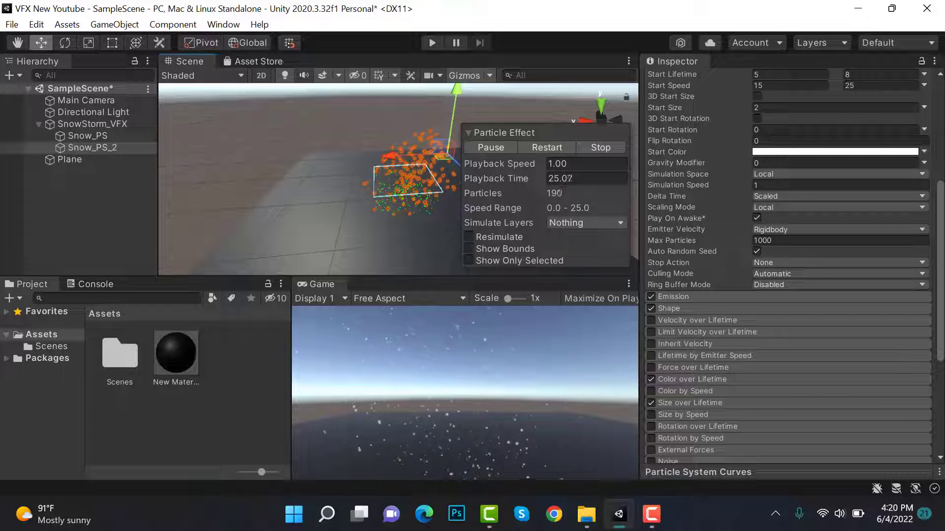
{"action": "scroll", "coordinate": [788, 266], "scroll_direction": "up", "scroll_amount": 10}
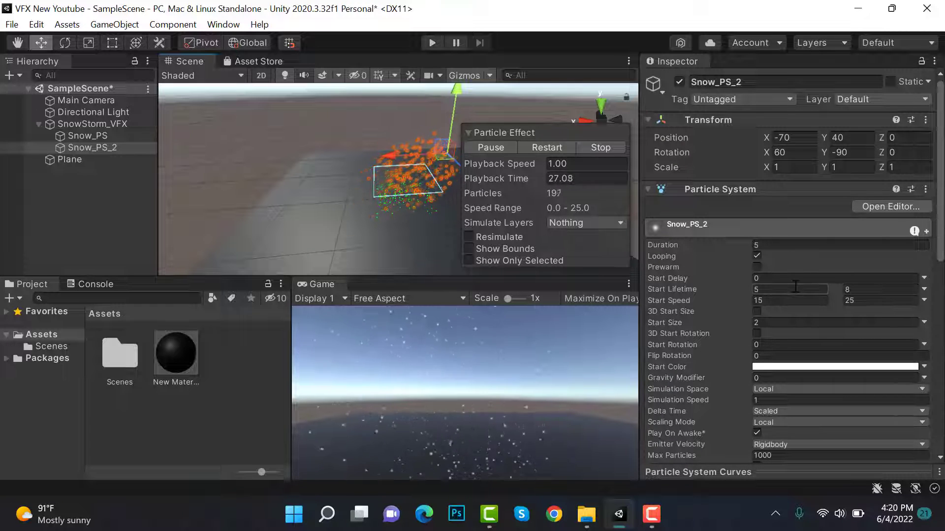
{"action": "left_click", "coordinate": [780, 290]}
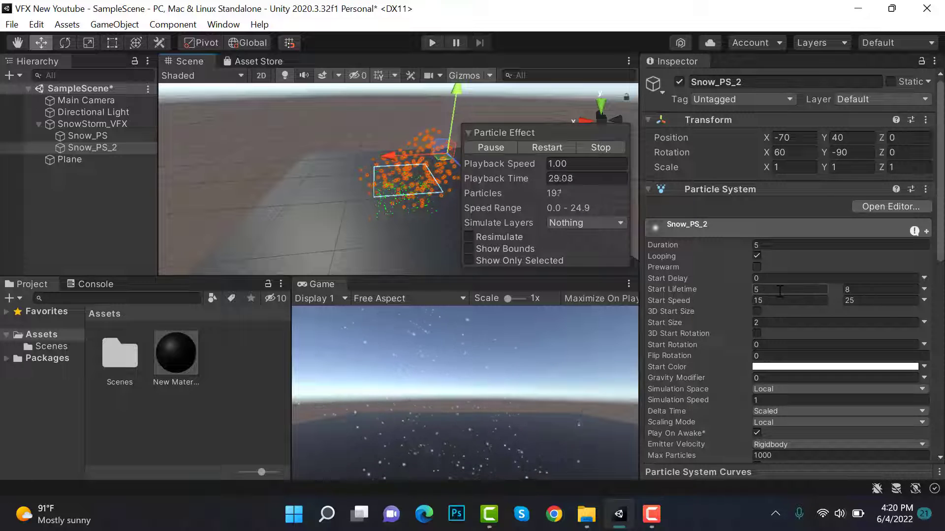
{"action": "type", "text": "3"}
{"action": "left_click", "coordinate": [863, 289]}
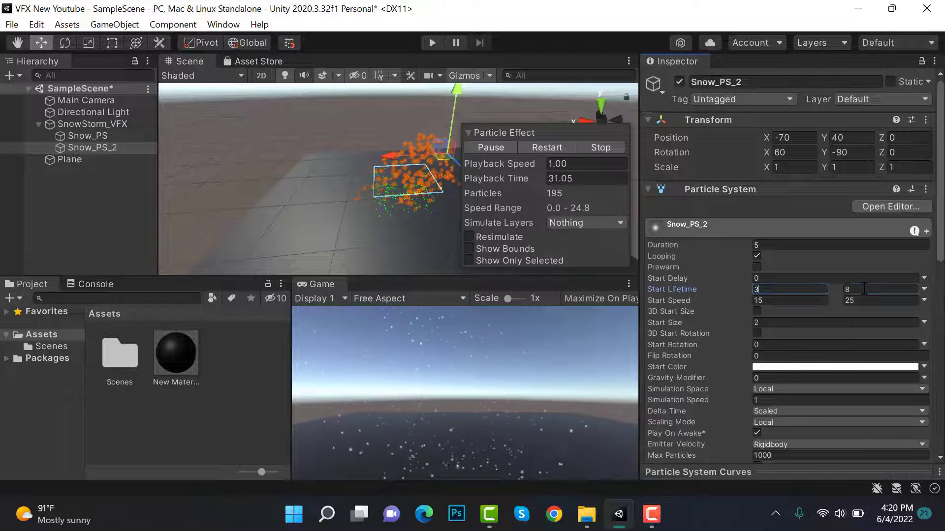
{"action": "type", "text": "5"}
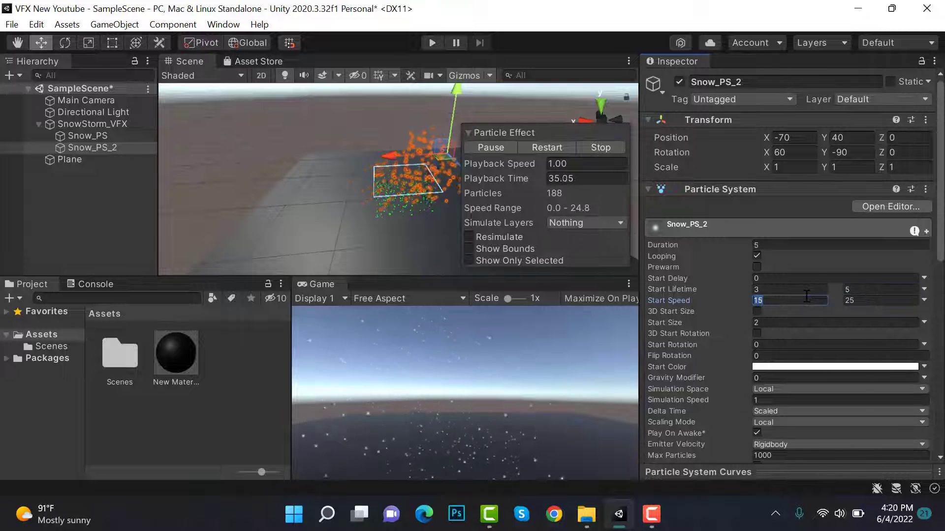
{"action": "left_click", "coordinate": [863, 300]}
{"action": "type", "text": "50"}
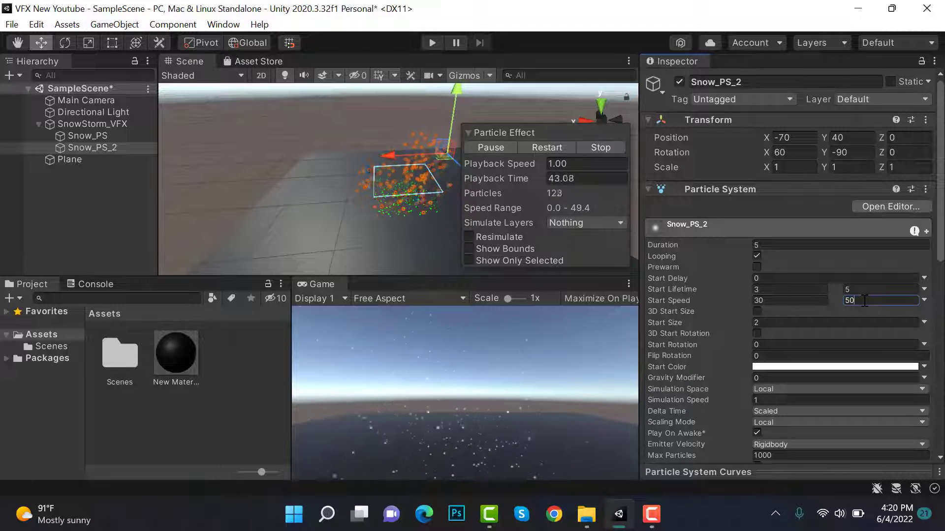
Enable the Noise module on Snow_PS_2 with strength 2 and frequency 2.
{"action": "scroll", "coordinate": [713, 276], "scroll_direction": "down", "scroll_amount": 10}
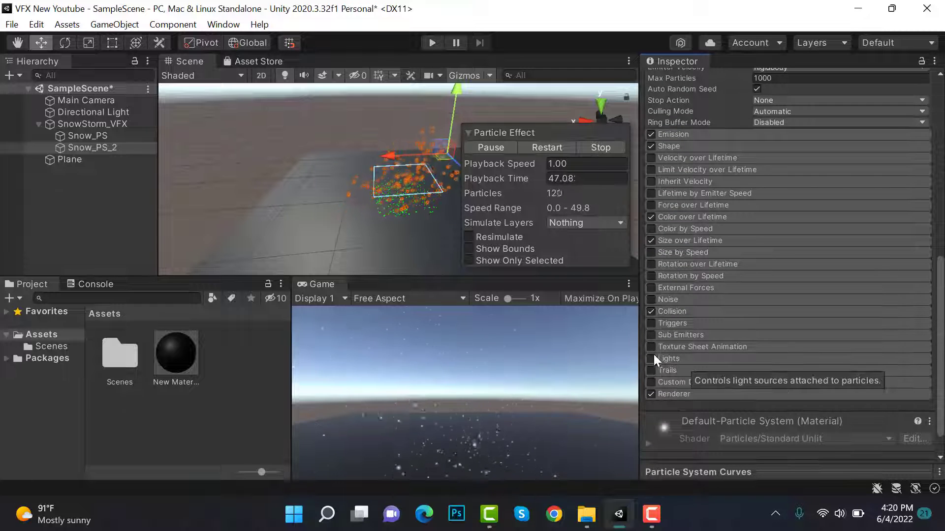
{"action": "left_click", "coordinate": [651, 299]}
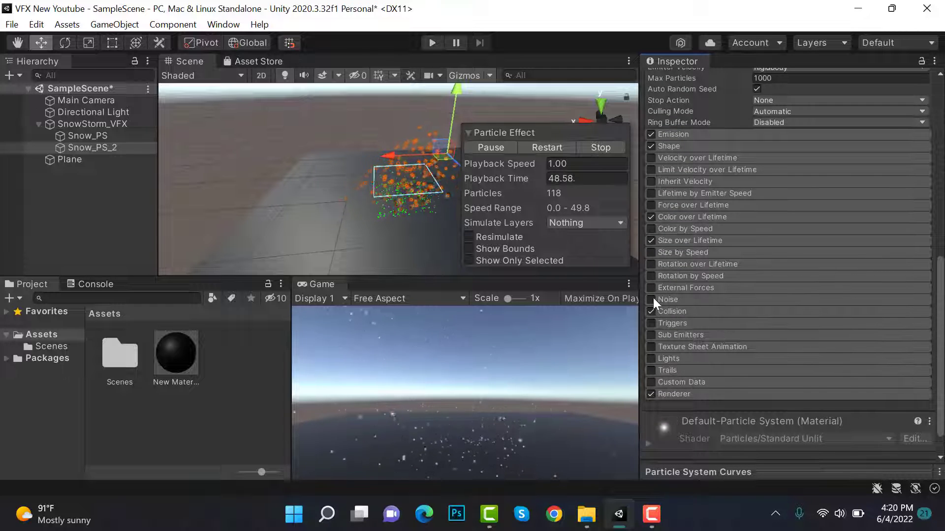
{"action": "left_click", "coordinate": [684, 299]}
{"action": "scroll", "coordinate": [719, 313], "scroll_direction": "down", "scroll_amount": 5}
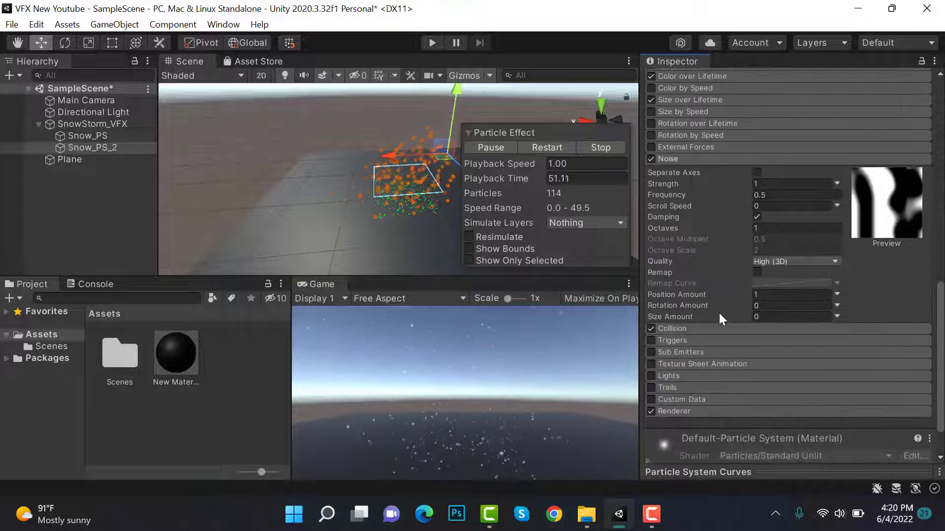
{"action": "left_click", "coordinate": [769, 184]}
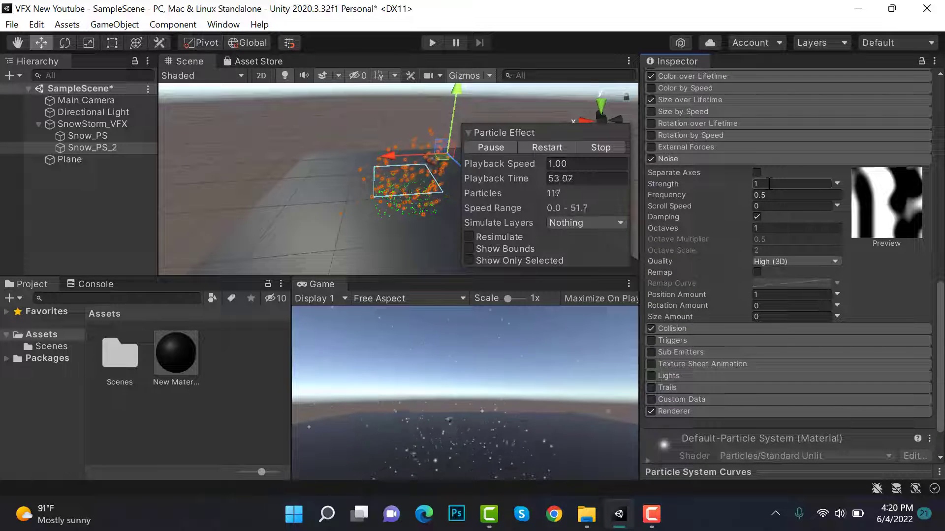
{"action": "type", "text": "2"}
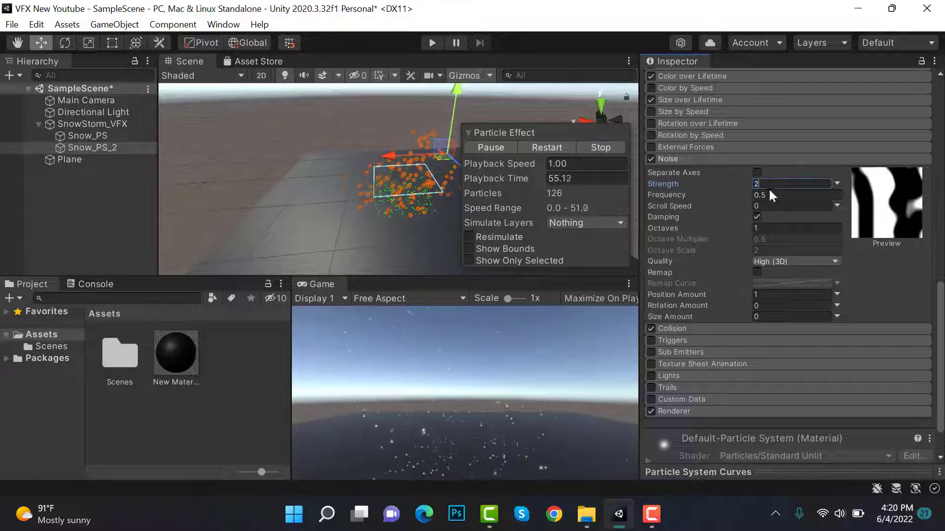
{"action": "left_click", "coordinate": [771, 196]}
{"action": "type", "text": "2"}
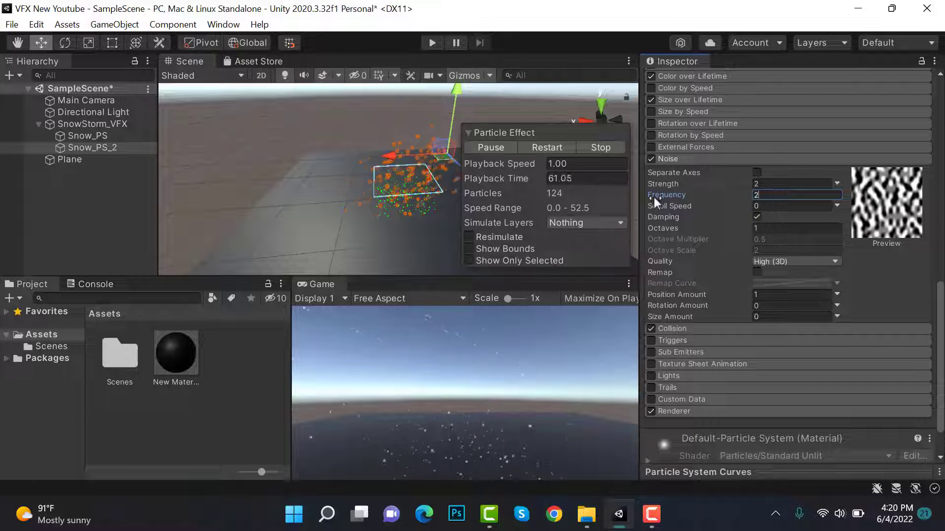
Duplicate the Snow_PS particle system and name the copy Snow_PS_3.
{"action": "left_click", "coordinate": [112, 136]}
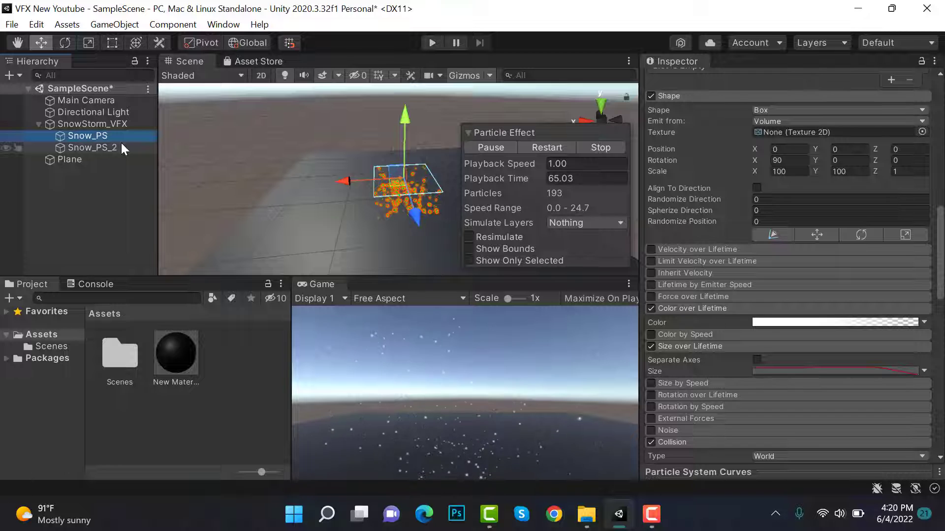
{"action": "left_click", "coordinate": [120, 144]}
{"action": "left_click", "coordinate": [123, 140]}
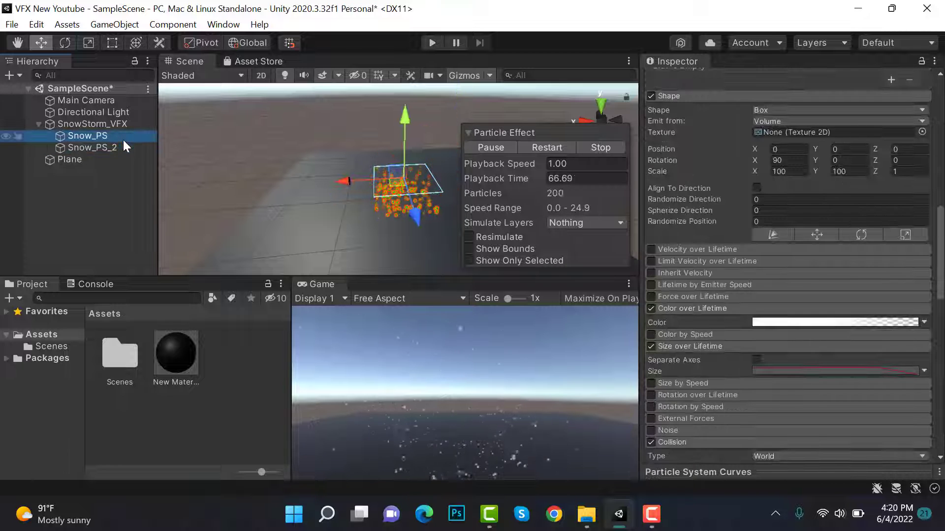
{"action": "key", "text": "ctrl+d"}
{"action": "scroll", "coordinate": [768, 173], "scroll_direction": "up", "scroll_amount": 10}
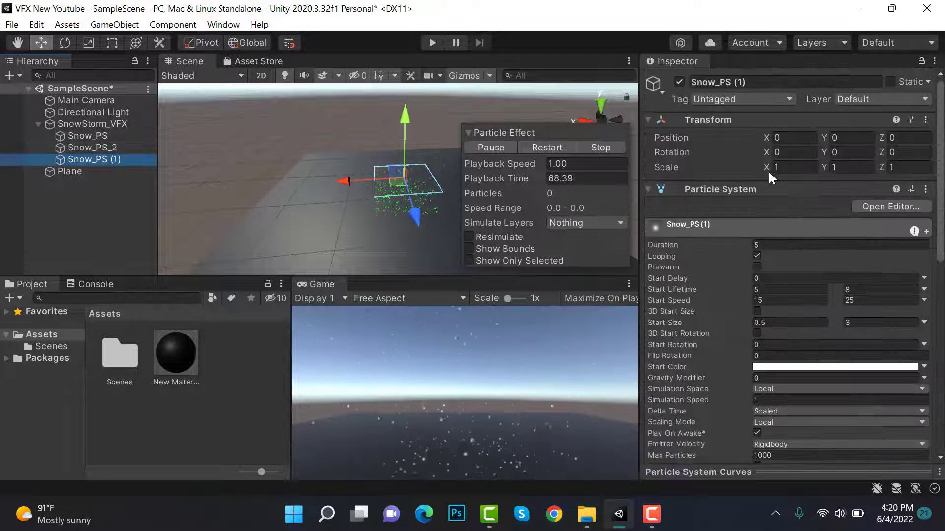
{"action": "left_click", "coordinate": [734, 86]}
{"action": "left_click_drag", "start_coordinate": [734, 86], "coordinate": [764, 87]}
{"action": "type", "text": "_"}
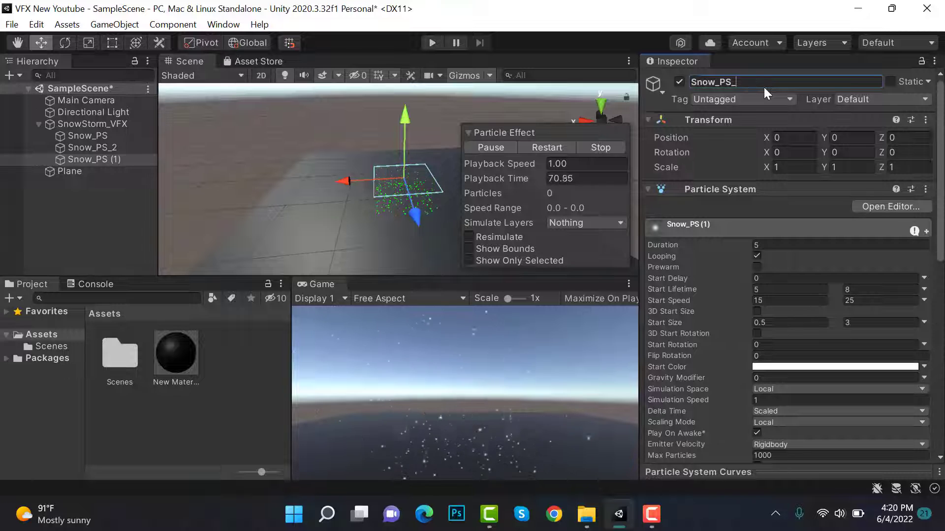
{"action": "type", "text": "3"}
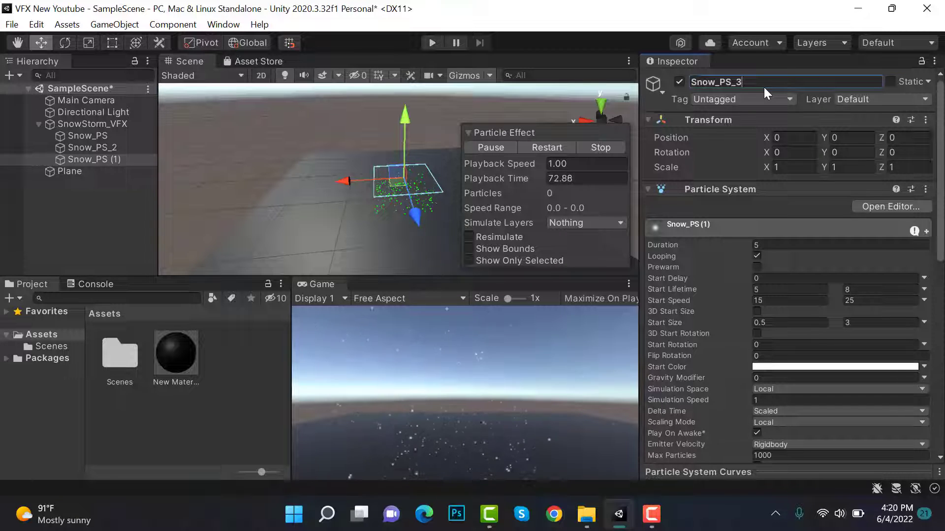
Enable the Velocity over Lifetime module on Snow_PS (1) and set its orbital Y velocity to 1.
{"action": "scroll", "coordinate": [686, 171], "scroll_direction": "down", "scroll_amount": 15}
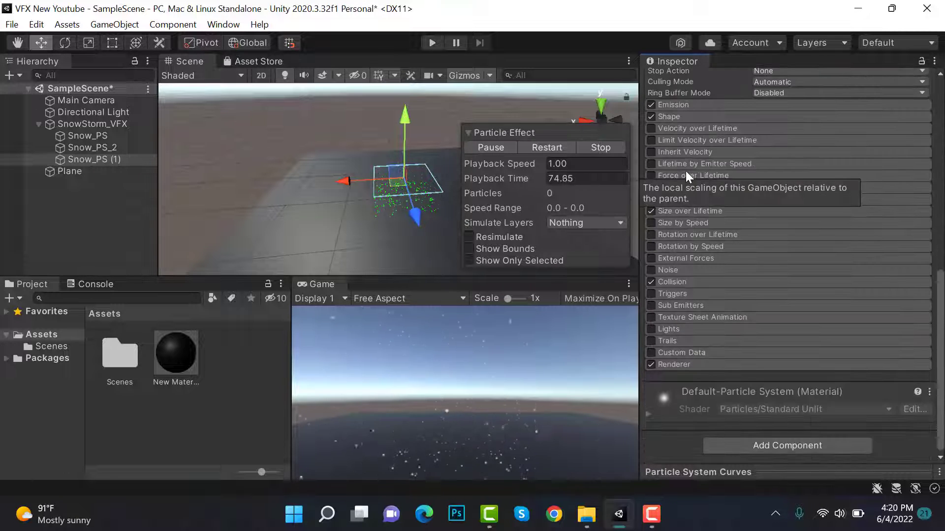
{"action": "left_click", "coordinate": [651, 128]}
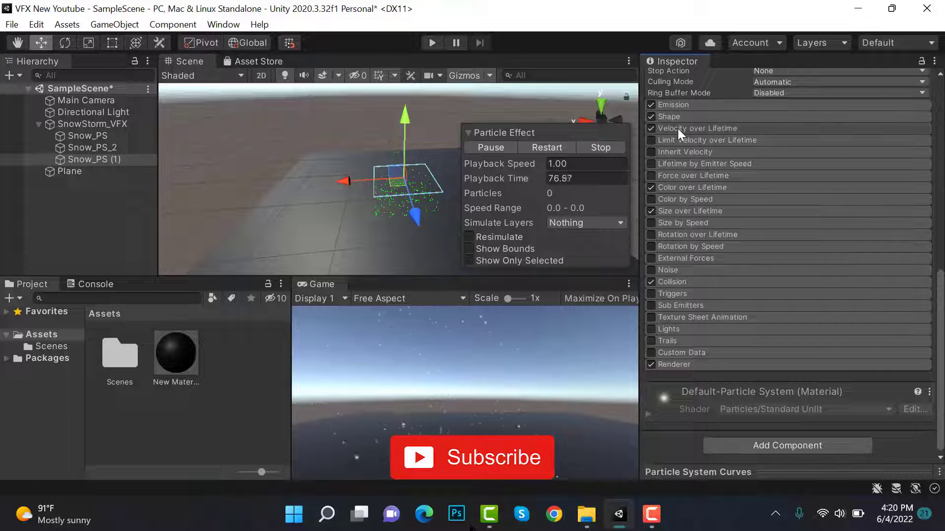
{"action": "left_click", "coordinate": [677, 129]}
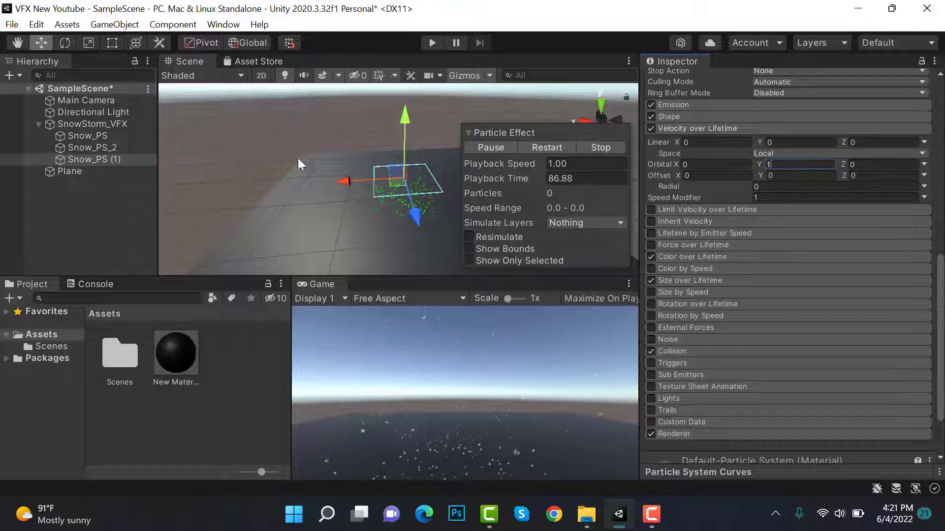
Set the Main Camera's clear flags to Solid Color with a black background (000000).
{"action": "left_click", "coordinate": [138, 97]}
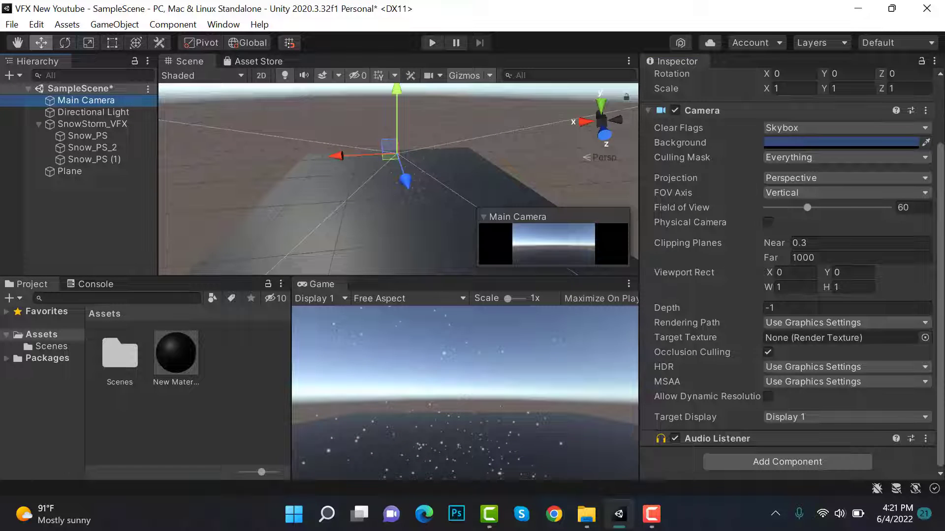
{"action": "left_click", "coordinate": [883, 141]}
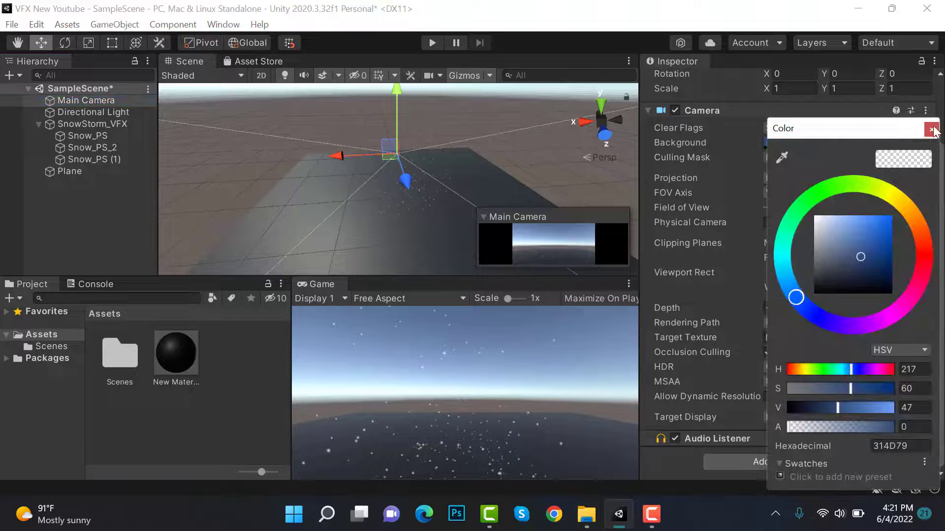
{"action": "left_click", "coordinate": [932, 129]}
{"action": "left_click", "coordinate": [881, 127]}
{"action": "left_click", "coordinate": [838, 162]}
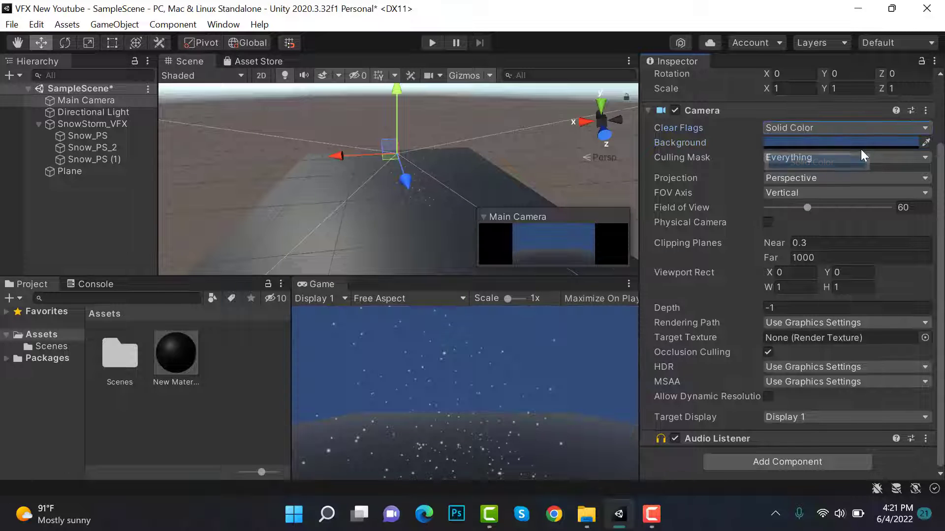
{"action": "left_click", "coordinate": [863, 143]}
{"action": "left_click_drag", "start_coordinate": [851, 256], "coordinate": [810, 296]}
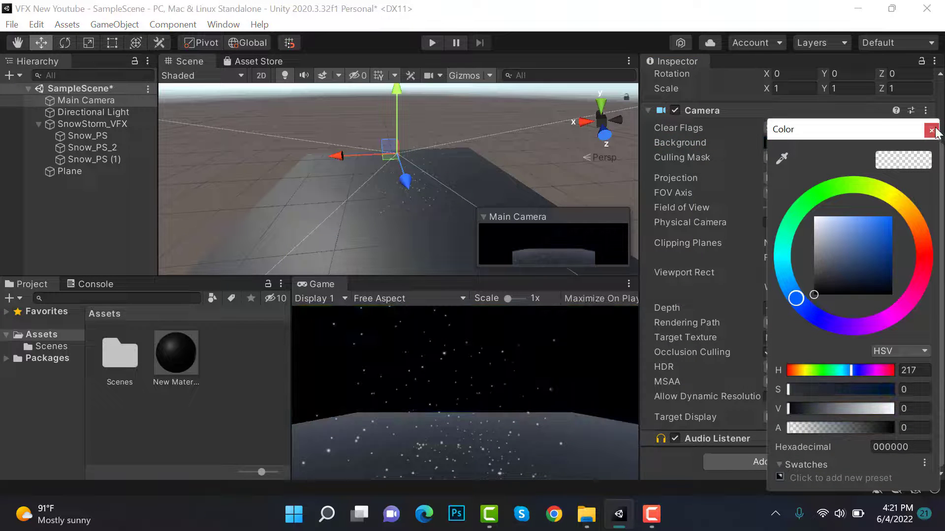
{"action": "left_click", "coordinate": [932, 131]}
Restart the SnowStorm_VFX particle playback and examine the combined snow emitters, including Snow_PS (1), in the scene.
{"action": "left_click", "coordinate": [138, 103]}
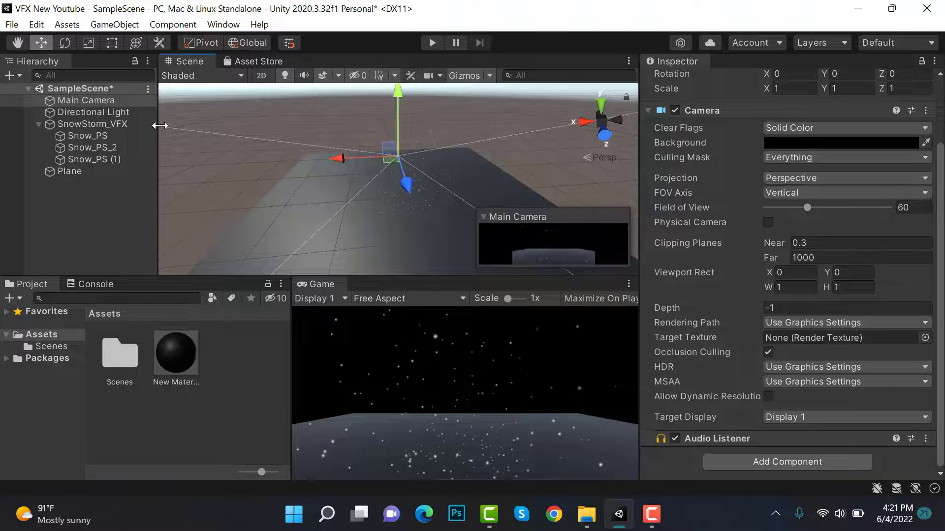
{"action": "left_click", "coordinate": [146, 124]}
{"action": "left_click", "coordinate": [547, 149]}
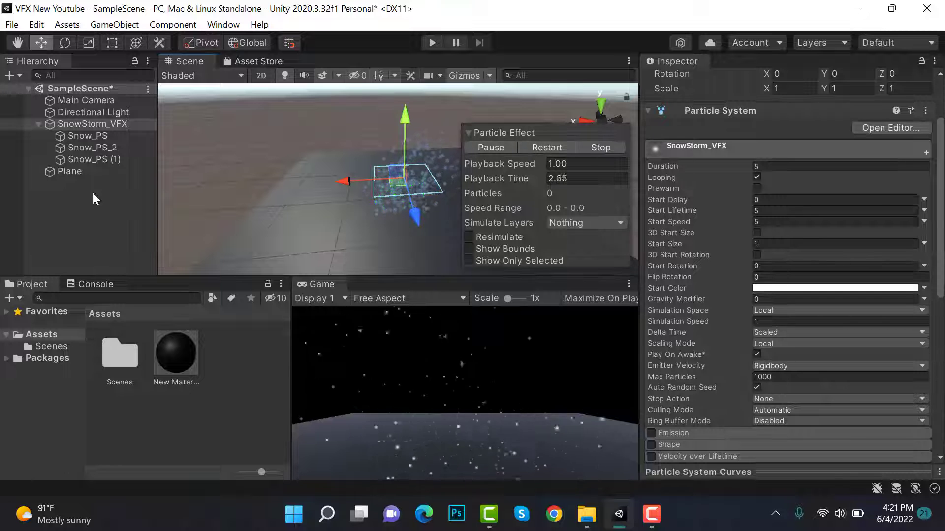
{"action": "left_click", "coordinate": [109, 160]}
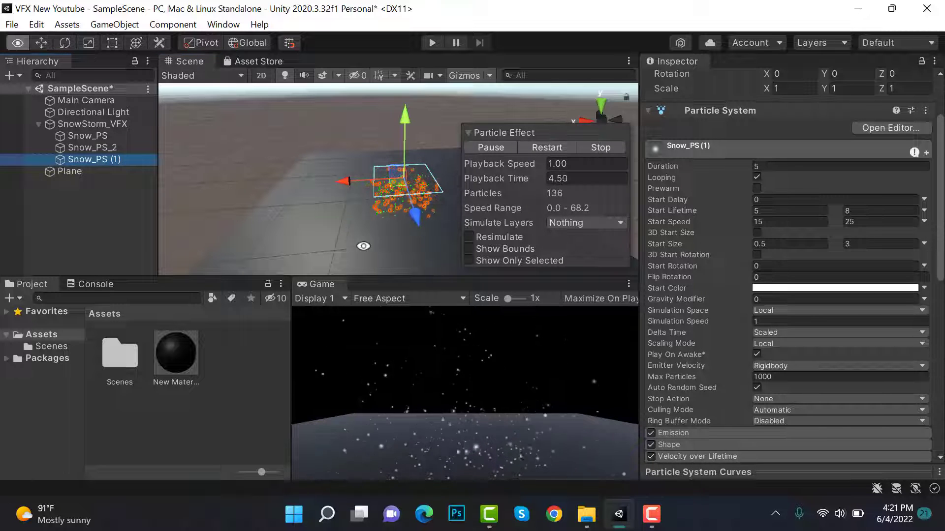
{"action": "left_click_drag", "start_coordinate": [363, 247], "coordinate": [315, 163], "text": "alt"}
Set the emission rate over time to 50 for Snow_PS, Snow_PS_2 and Snow_PS (1) together.
{"action": "left_click", "coordinate": [94, 159]}
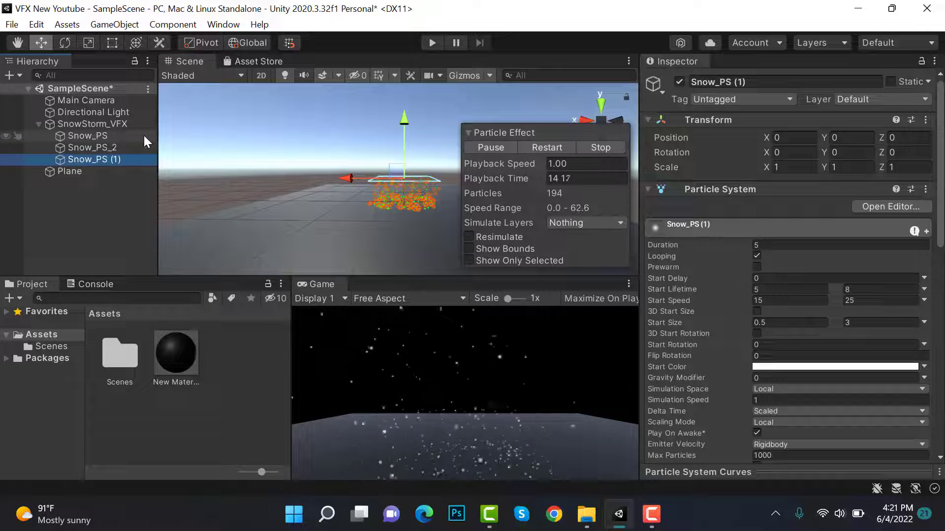
{"action": "left_click", "coordinate": [130, 135], "text": "shift"}
{"action": "scroll", "coordinate": [787, 295], "scroll_direction": "down", "scroll_amount": 10}
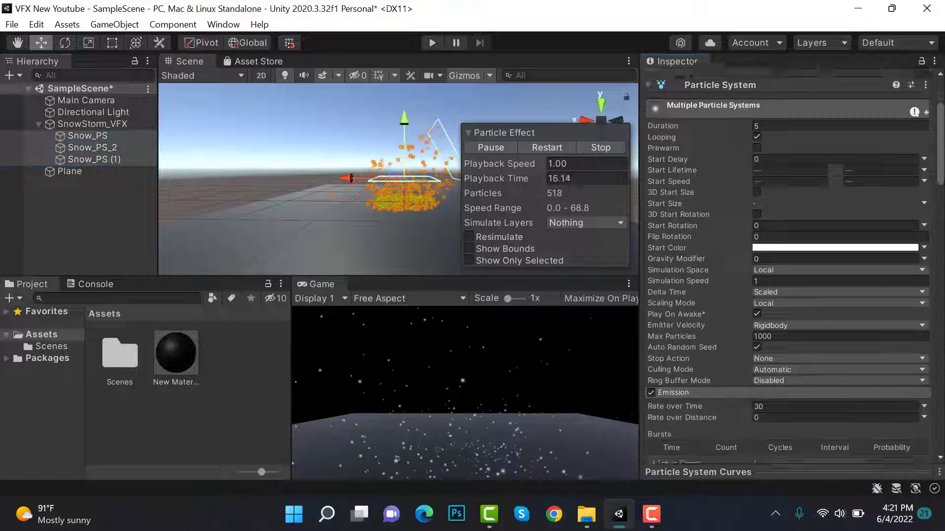
{"action": "left_click", "coordinate": [799, 247]}
{"action": "type", "text": "5"}
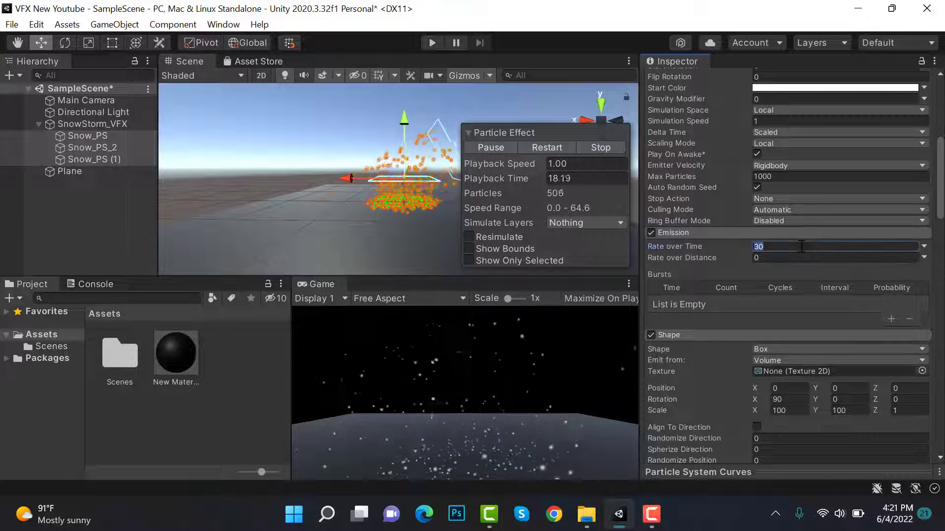
{"action": "type", "text": "0"}
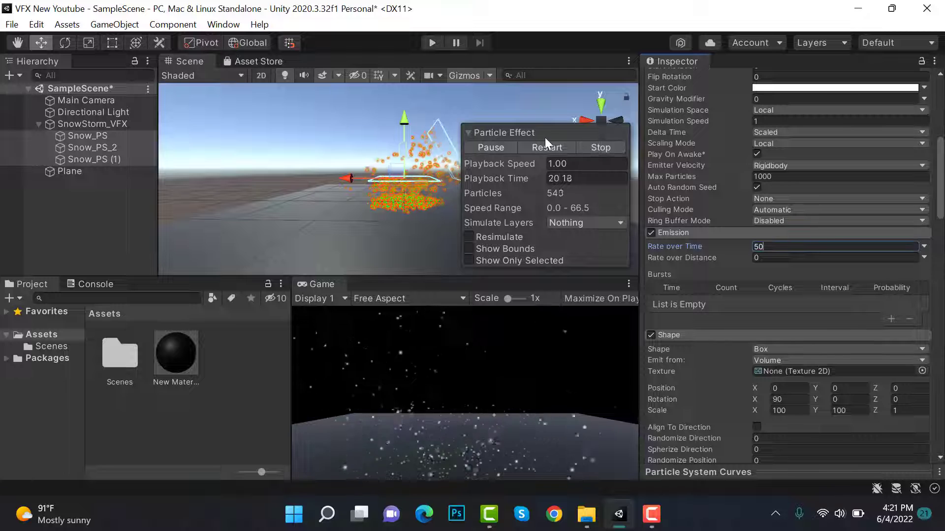